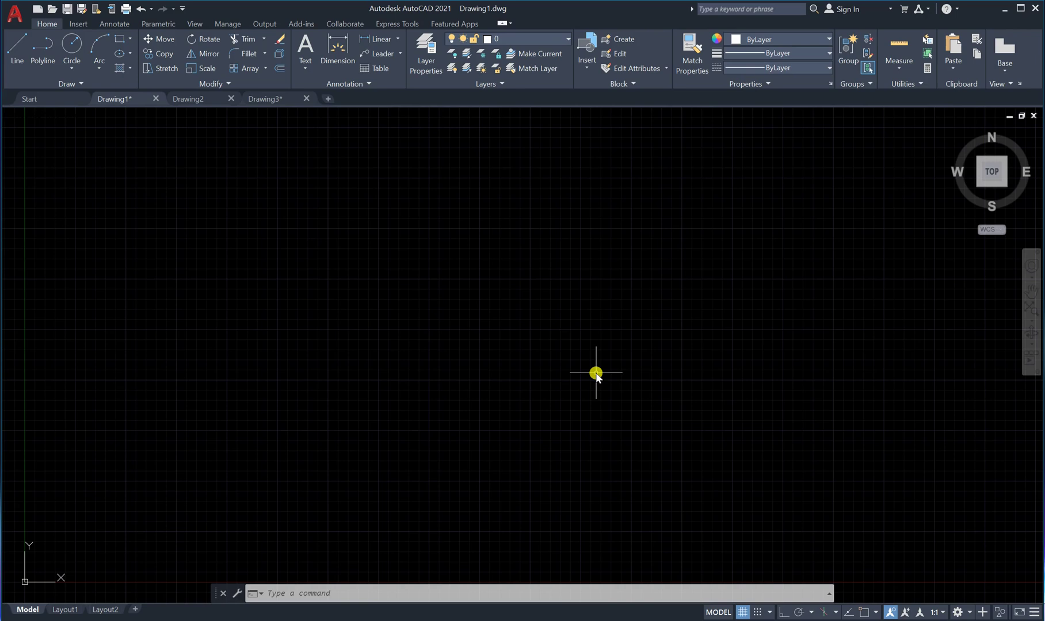
Close the Drawing2 and Drawing3 files so that only Drawing1 stays open
left_click(231, 98)
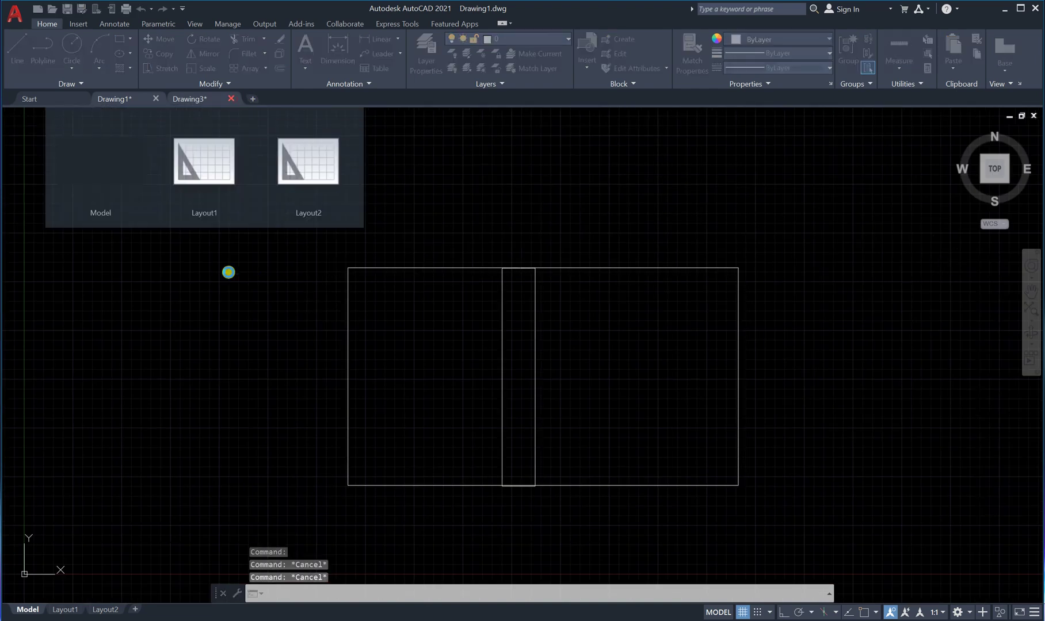
left_click(525, 344)
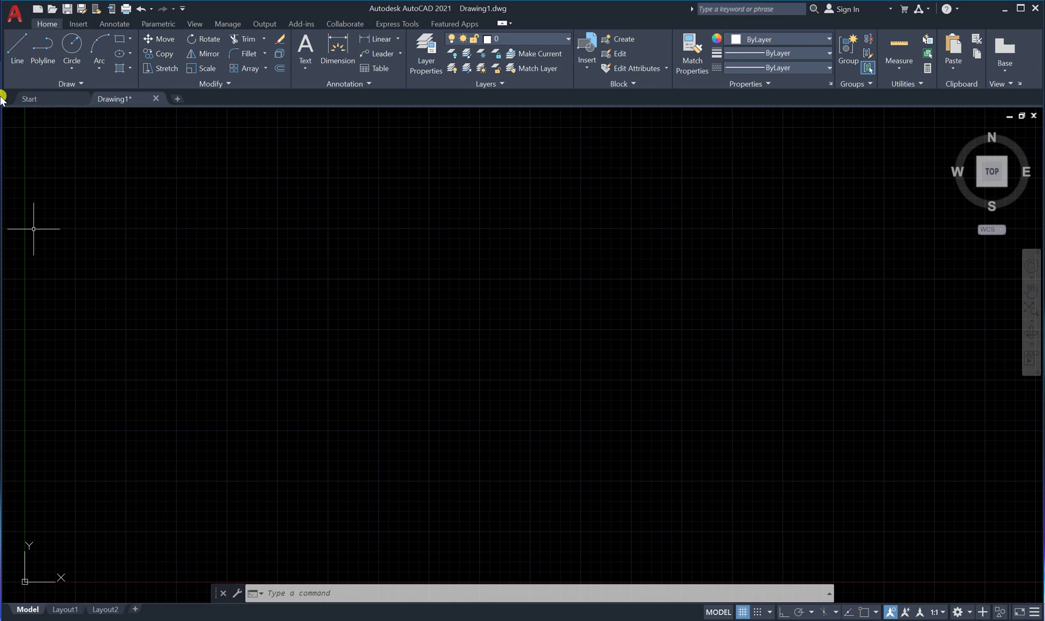
Draw a single slanted line with the Line command, rising to the right across the upper middle of the drawing area
left_click(12, 60)
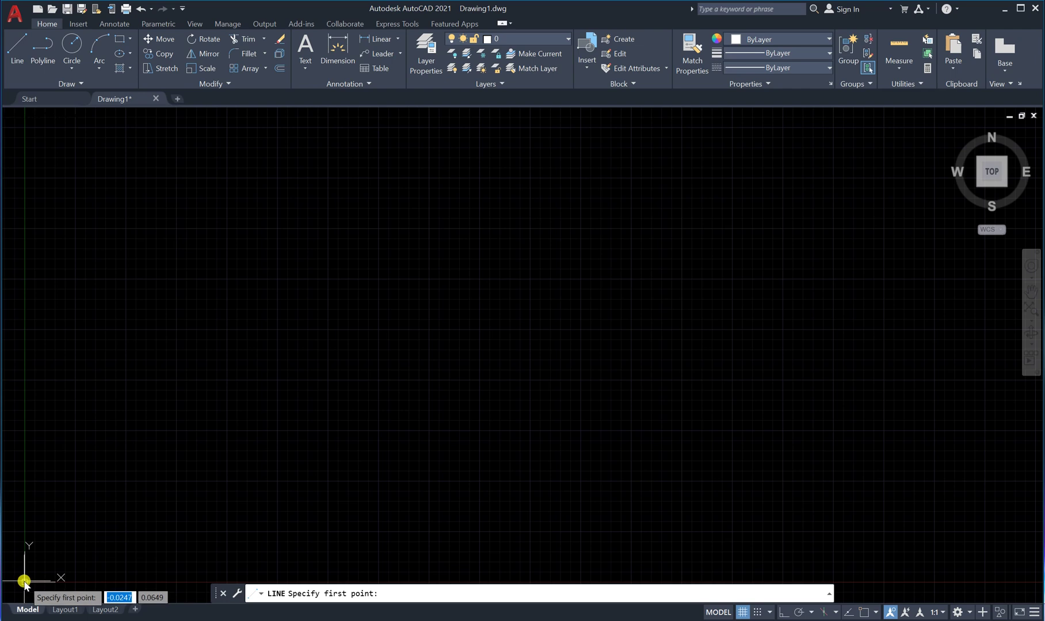
scroll(23, 583, "up", 3)
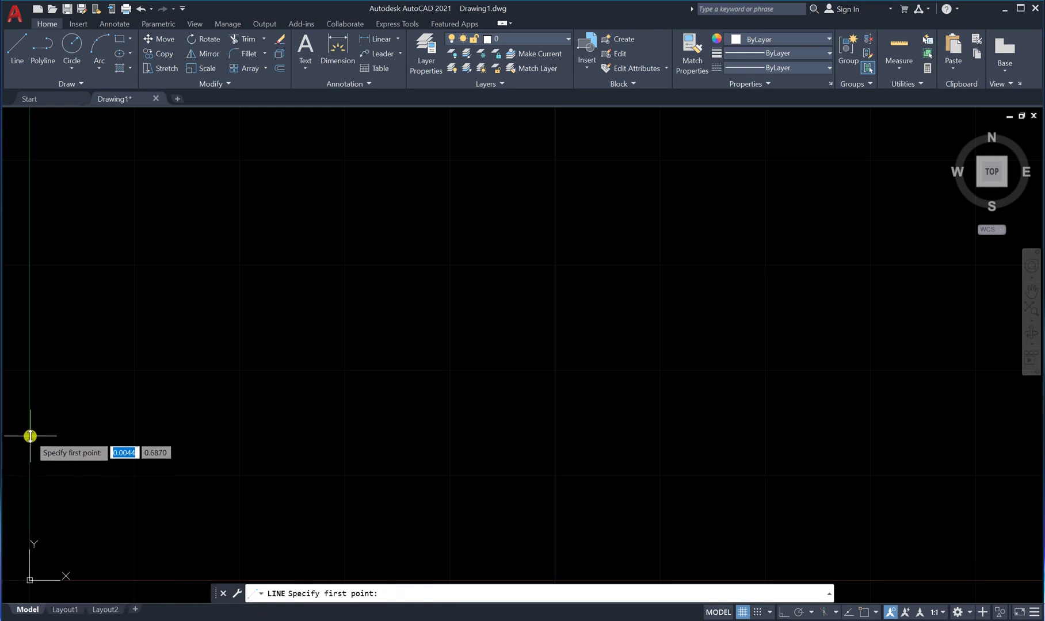
scroll(287, 386, "down", 2)
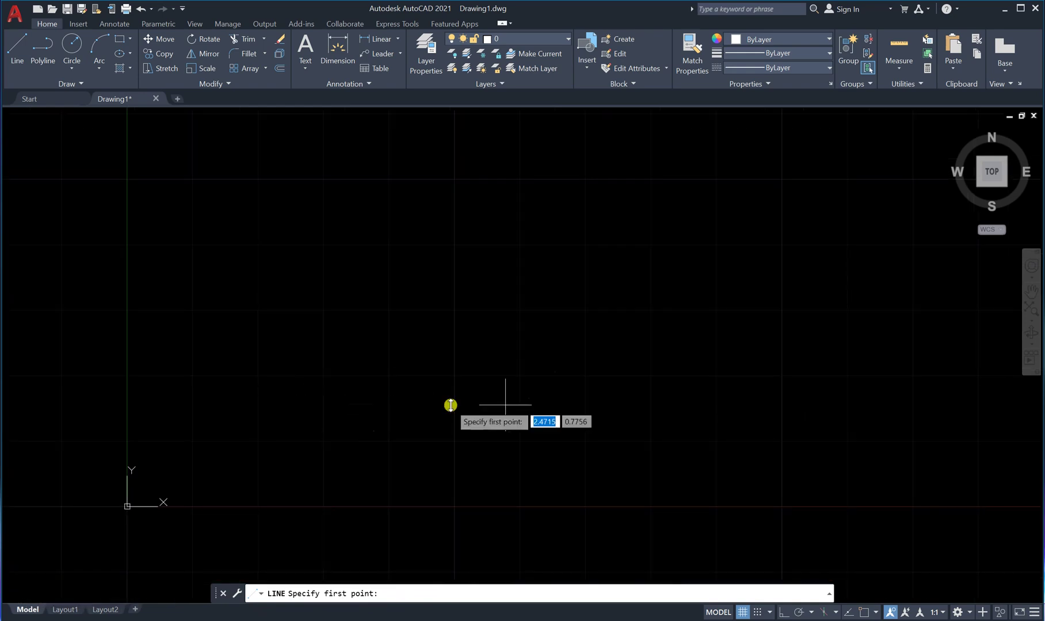
scroll(188, 416, "down", 2)
scroll(339, 307, "up", 2)
scroll(325, 323, "down", 2)
scroll(443, 294, "down", 3)
scroll(572, 205, "up", 2)
scroll(541, 224, "down", 3)
scroll(501, 237, "down", 3)
scroll(688, 247, "up", 2)
scroll(605, 254, "up", 1)
scroll(518, 218, "down", 1)
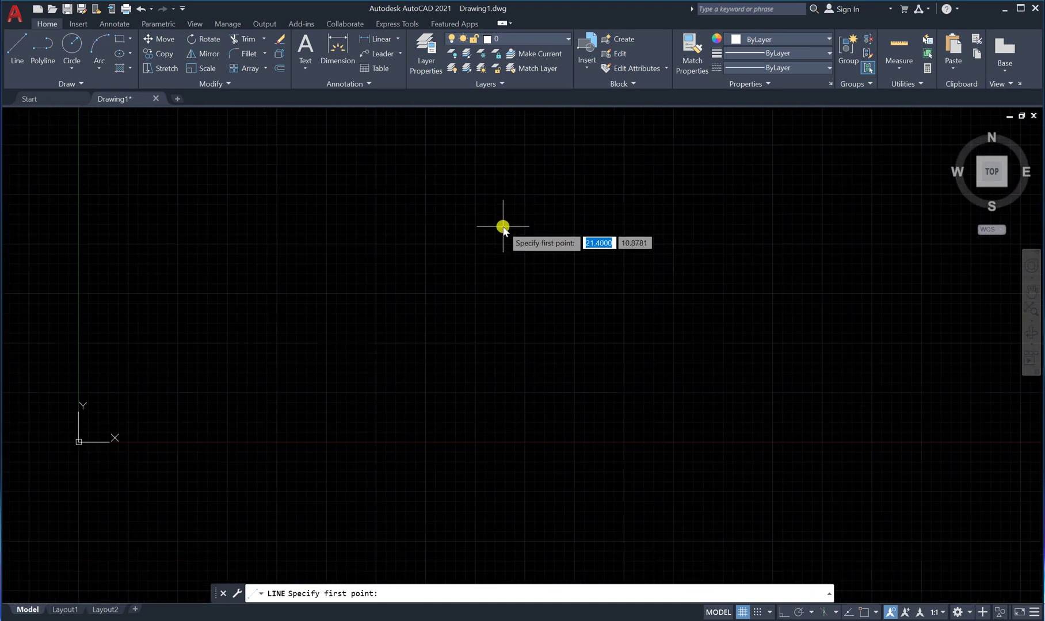
scroll(501, 224, "down", 3)
scroll(508, 175, "up", 3)
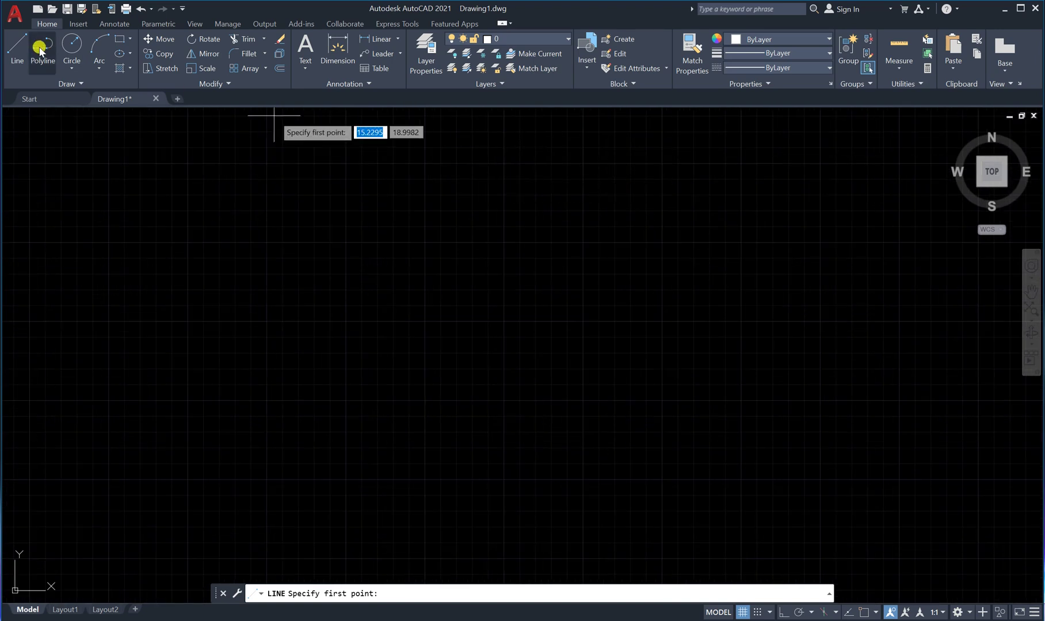
left_click(333, 284)
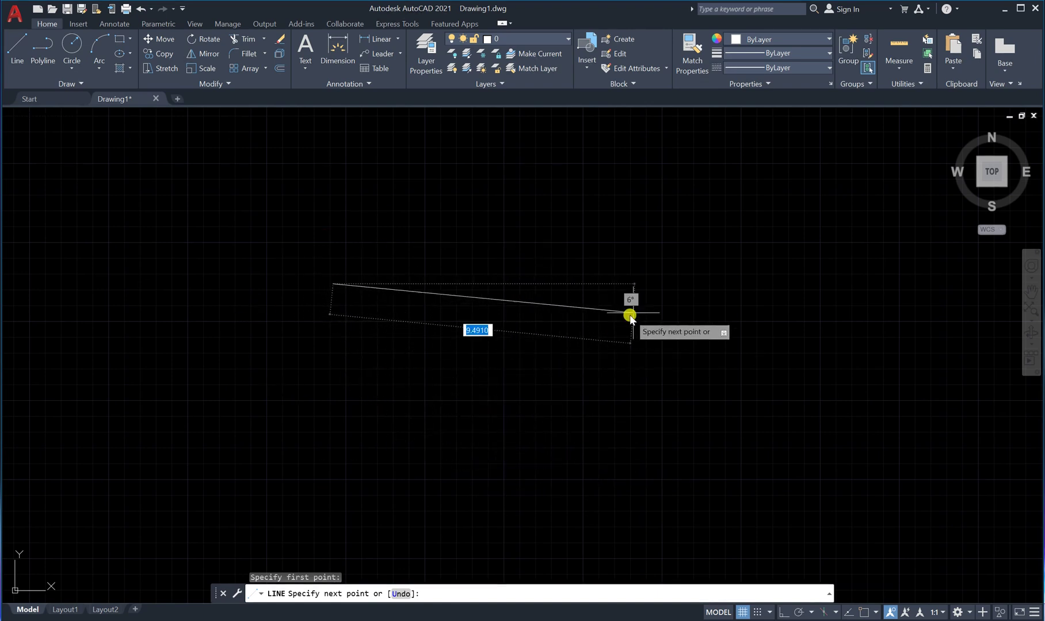
left_click(677, 199)
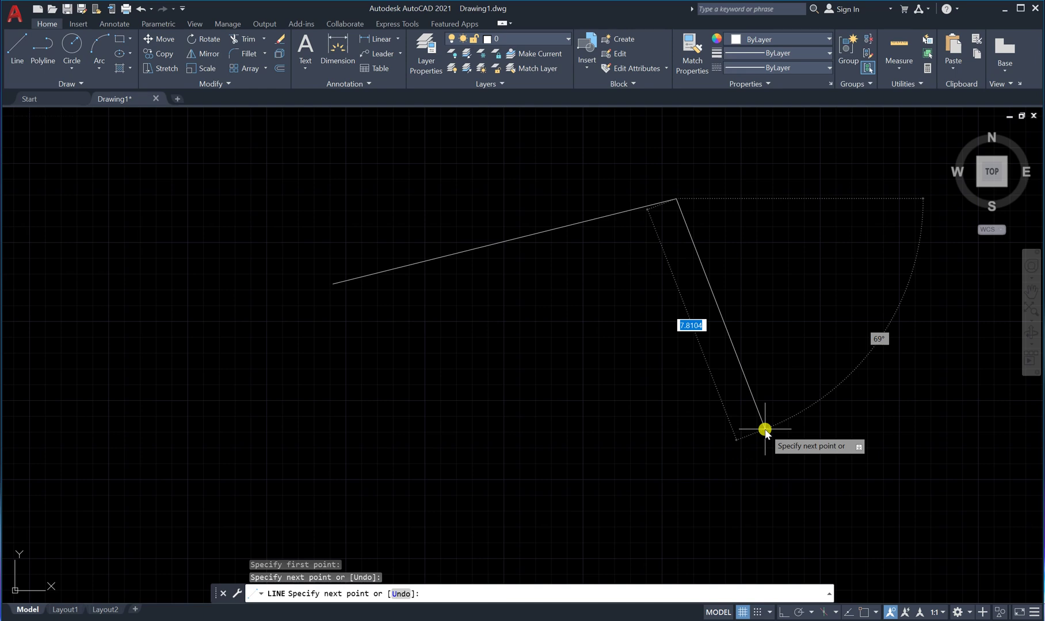
key("Return")
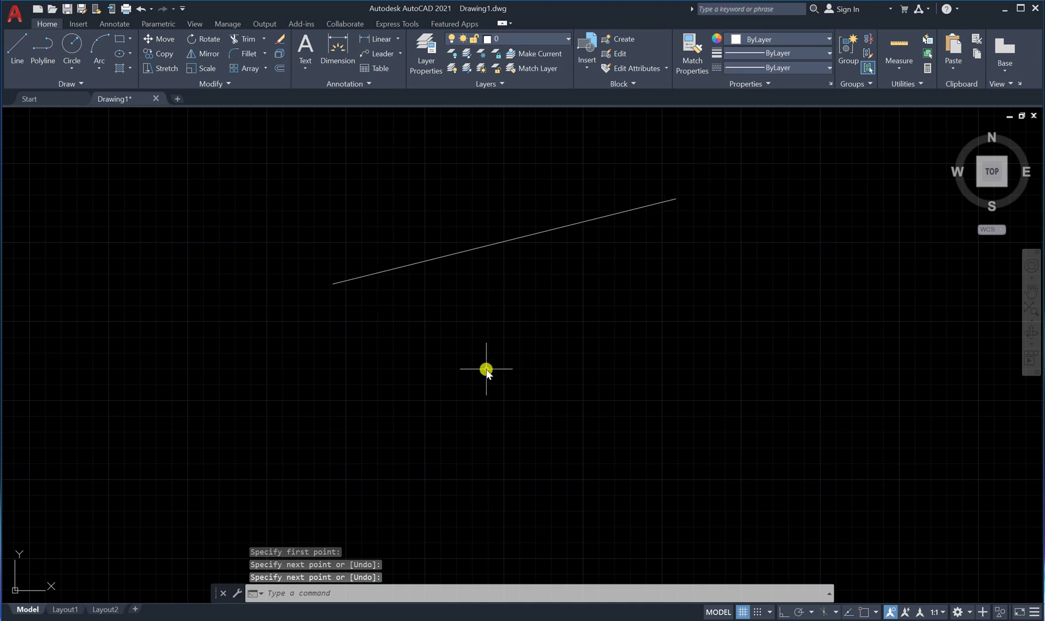
Delete the single slanted line from the drawing
left_click(736, 159)
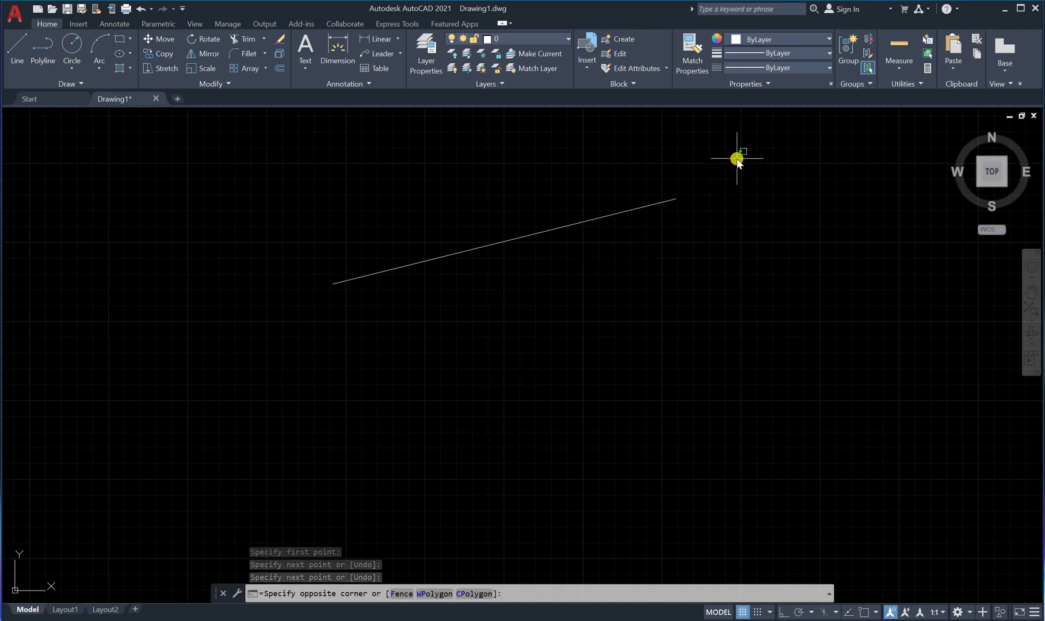
left_click(227, 370)
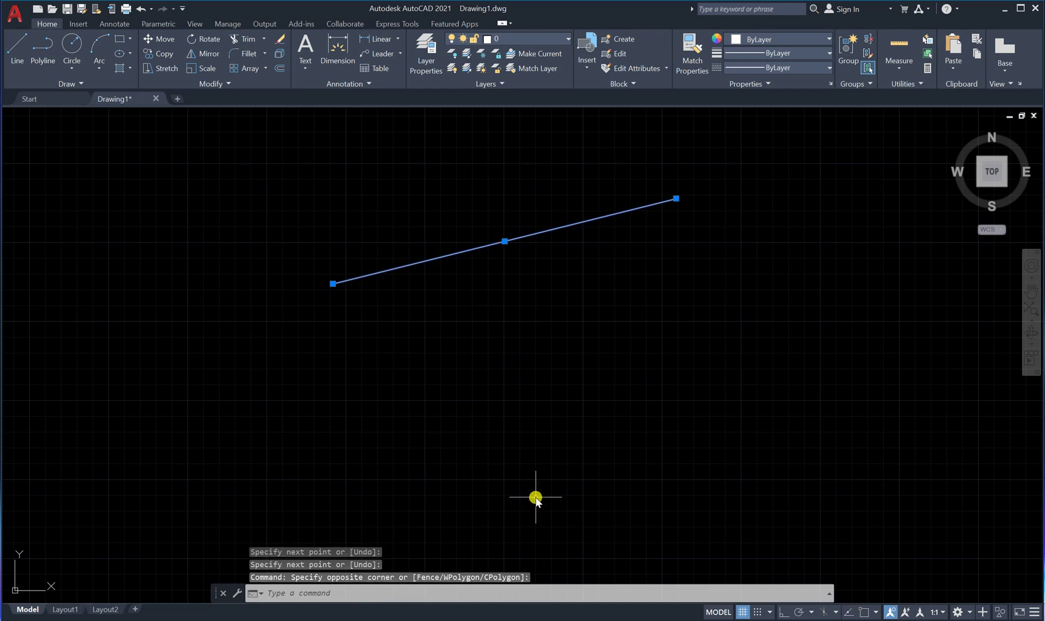
key("Delete")
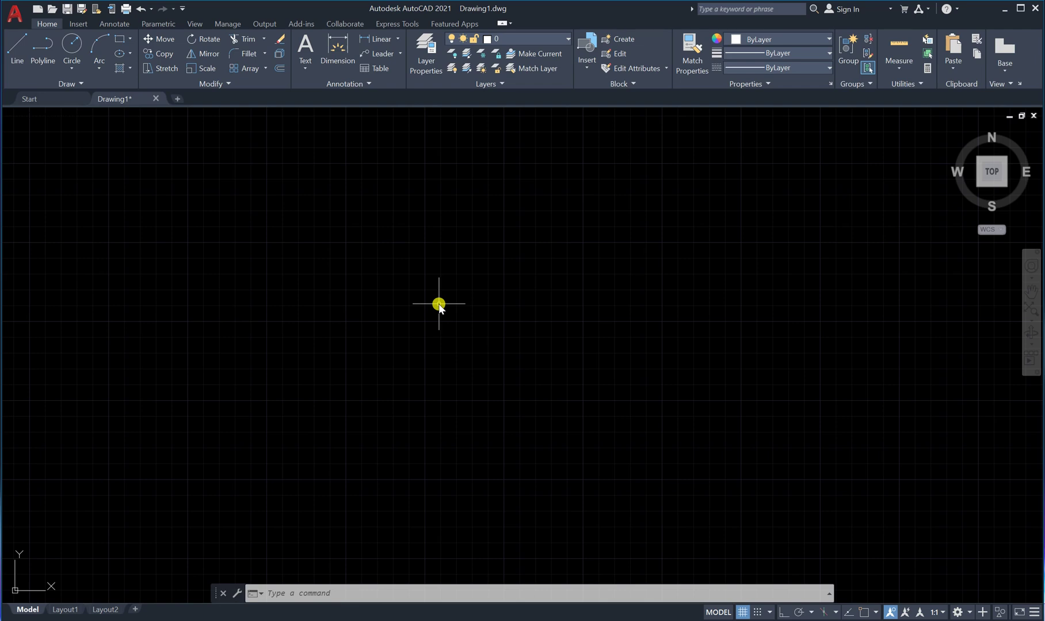
Draw an open chain of seven connected line segments running clockwise around the middle of the drawing area
type("l")
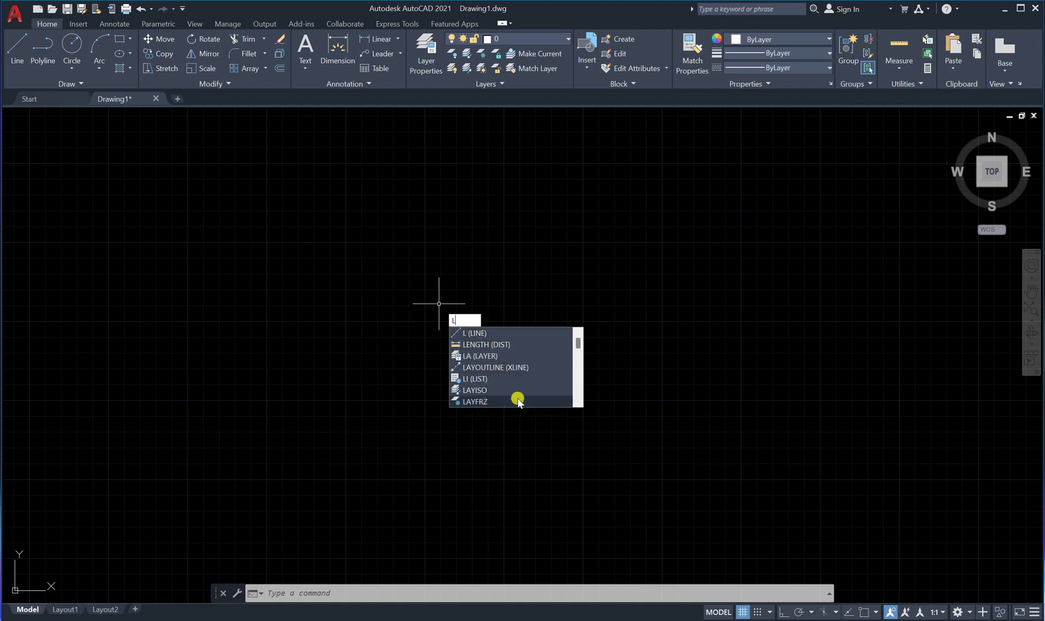
left_click(473, 334)
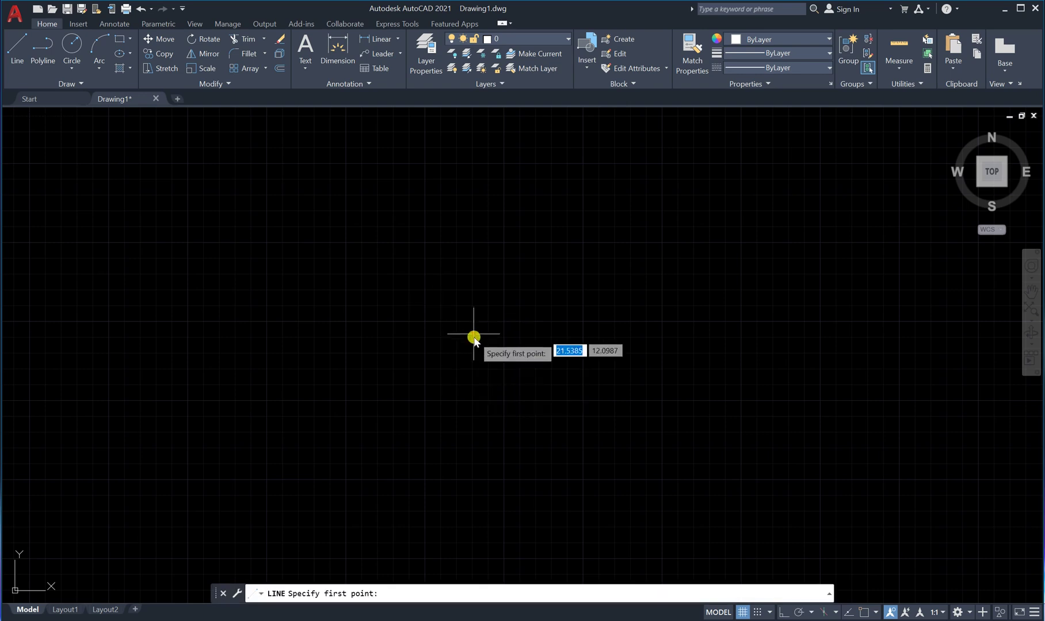
left_click(360, 316)
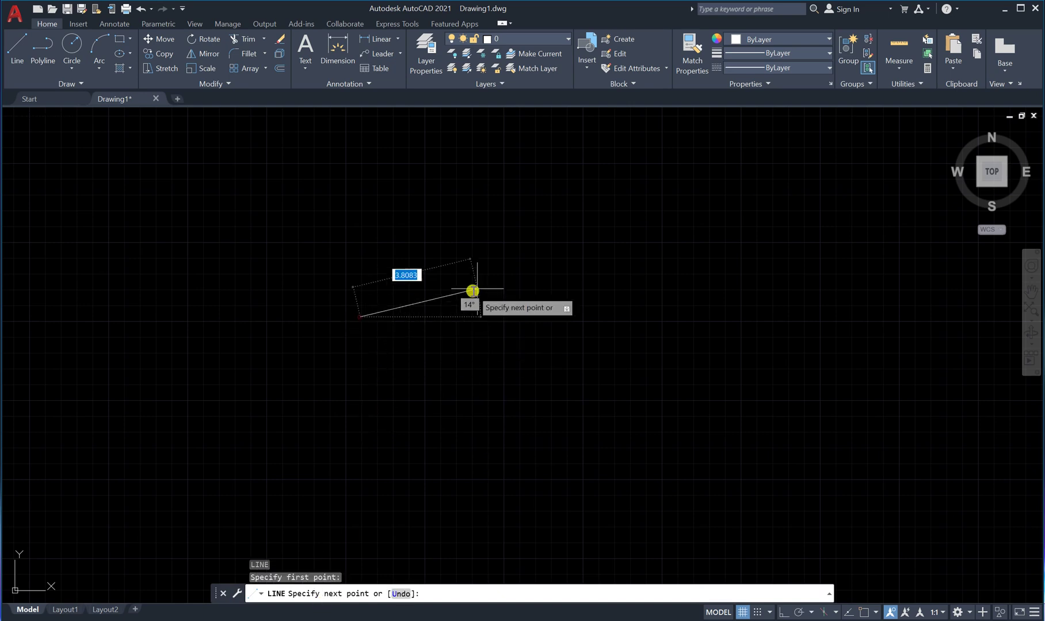
left_click(599, 237)
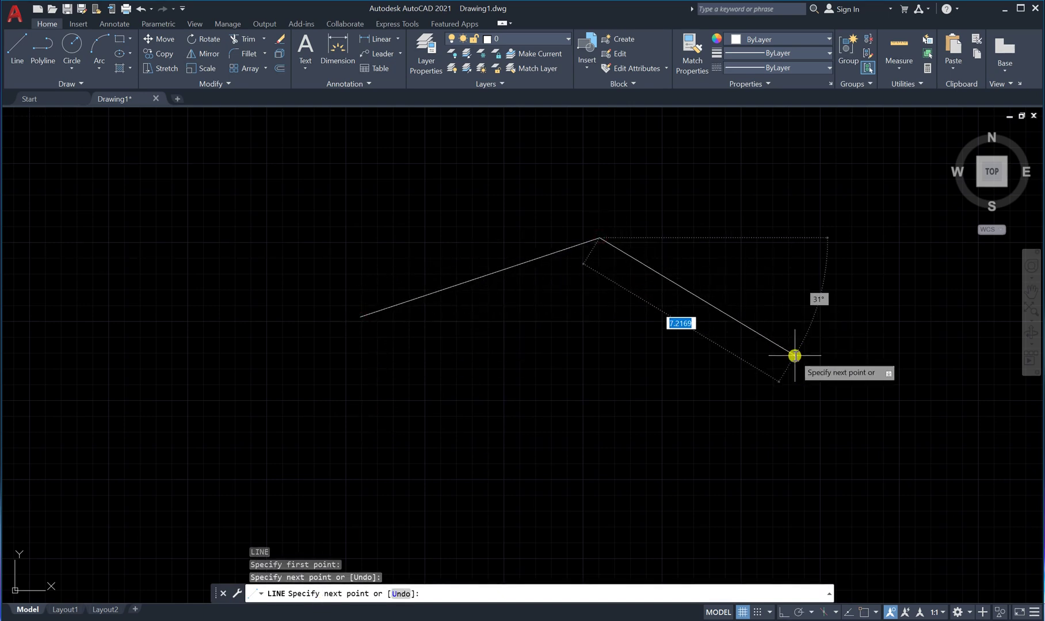
left_click(794, 356)
left_click(689, 478)
left_click(489, 487)
left_click(336, 458)
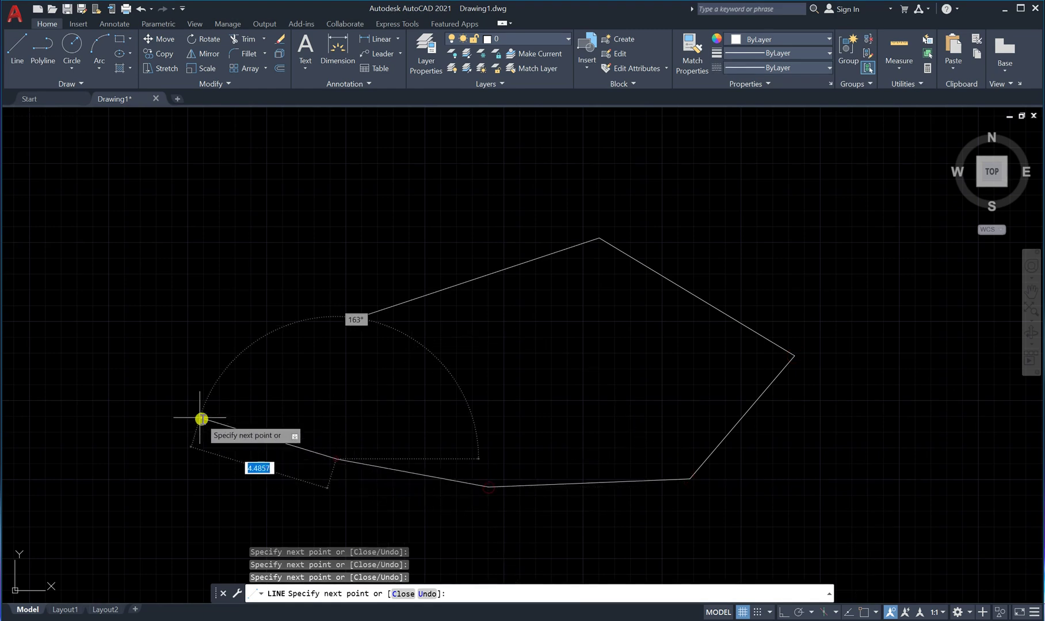
left_click(200, 381)
left_click(175, 230)
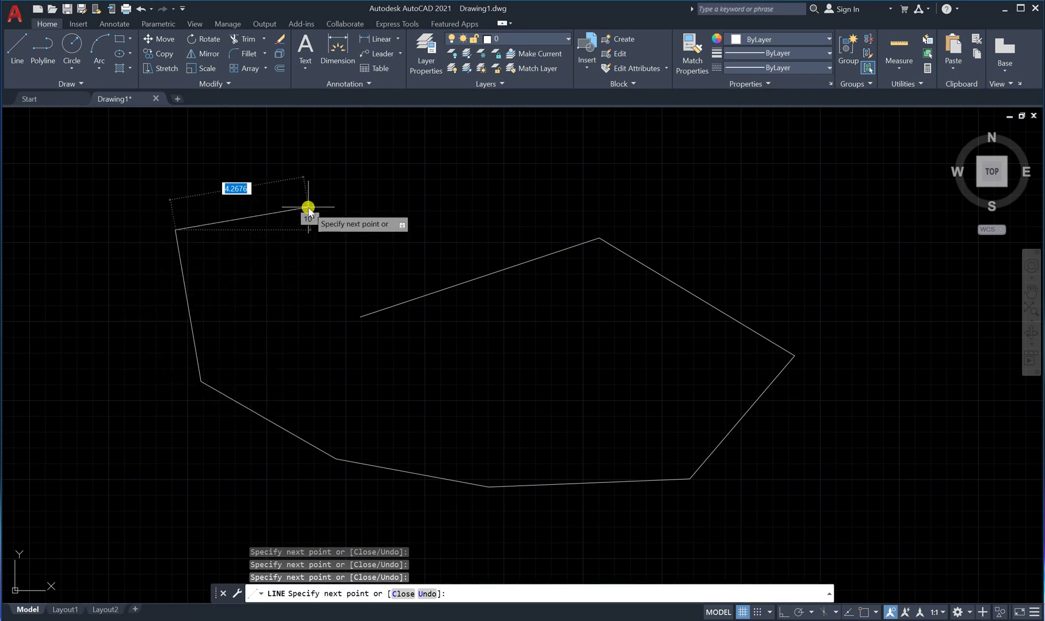
Undo the last five segments of the line chain and close the remaining two segments into a triangle
key("ctrl+z")
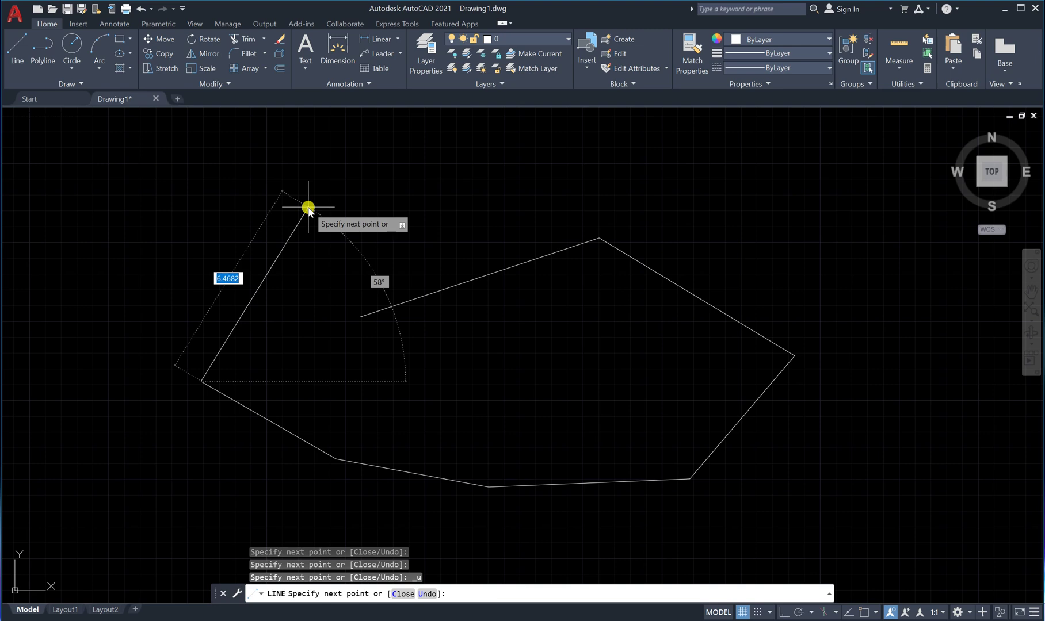
left_click(426, 594)
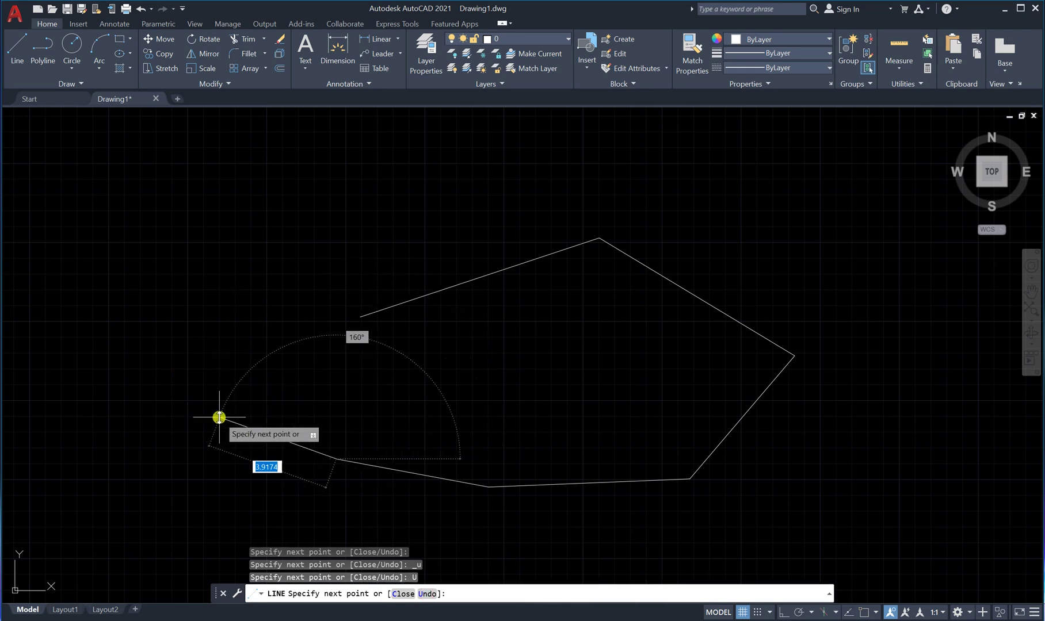
left_click(426, 594)
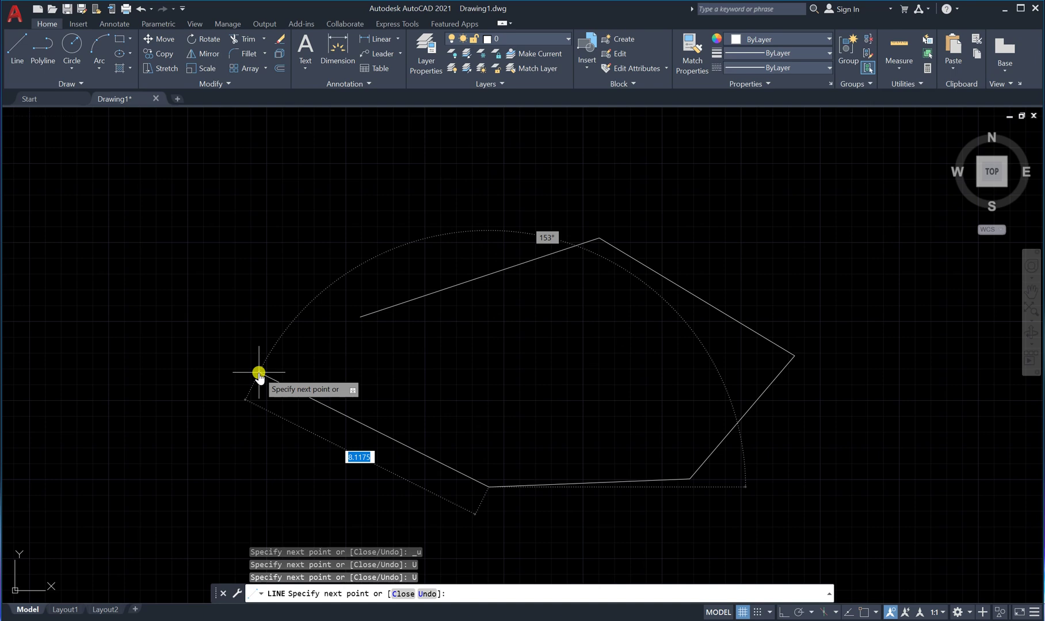
type("u")
key("Return")
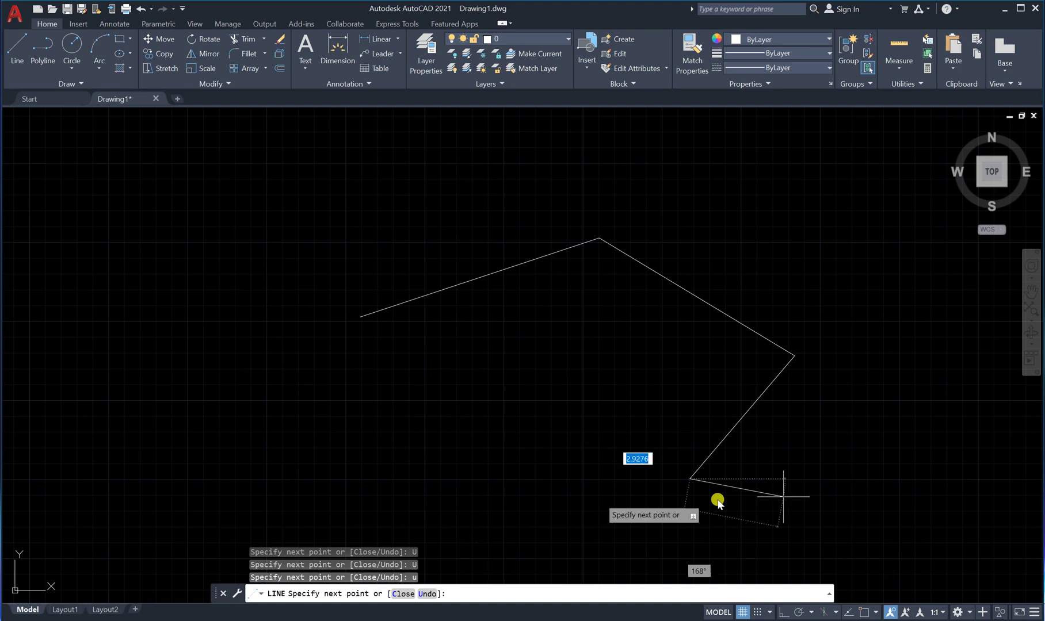
type("u")
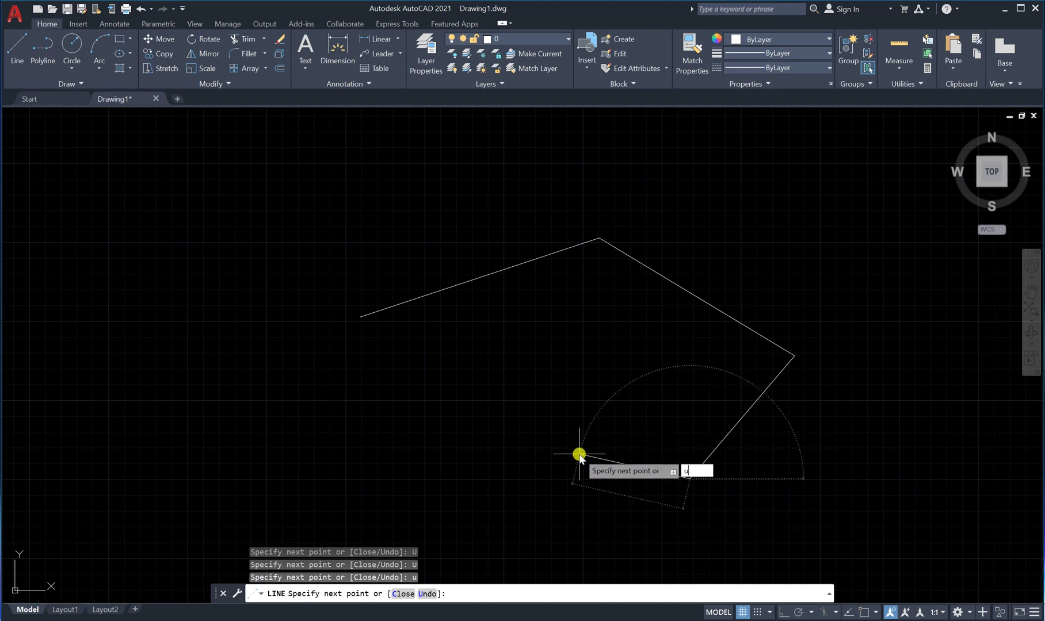
key("Return")
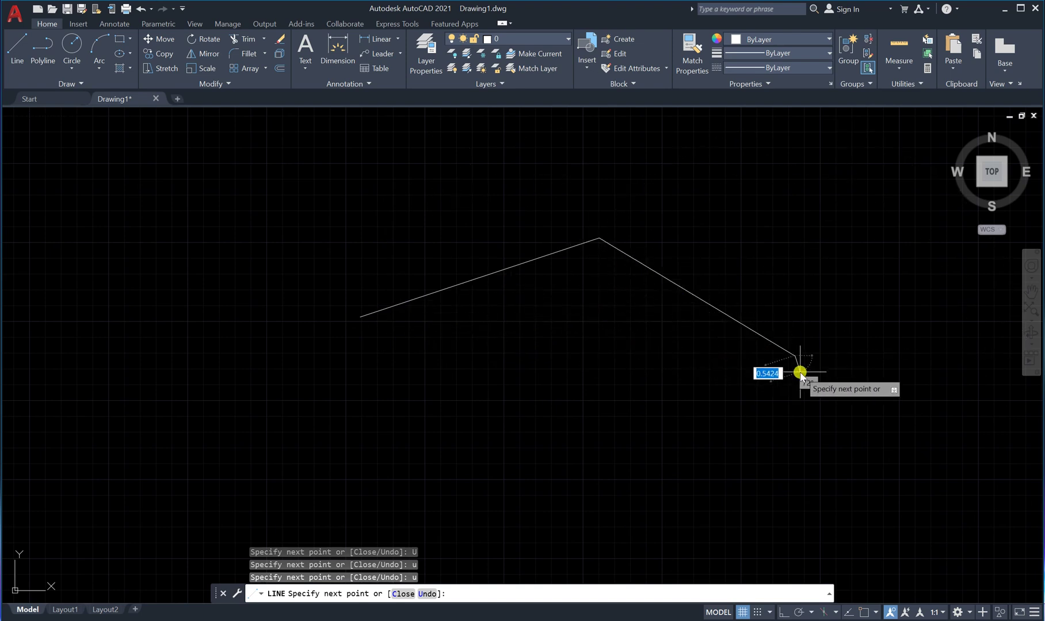
left_click(403, 594)
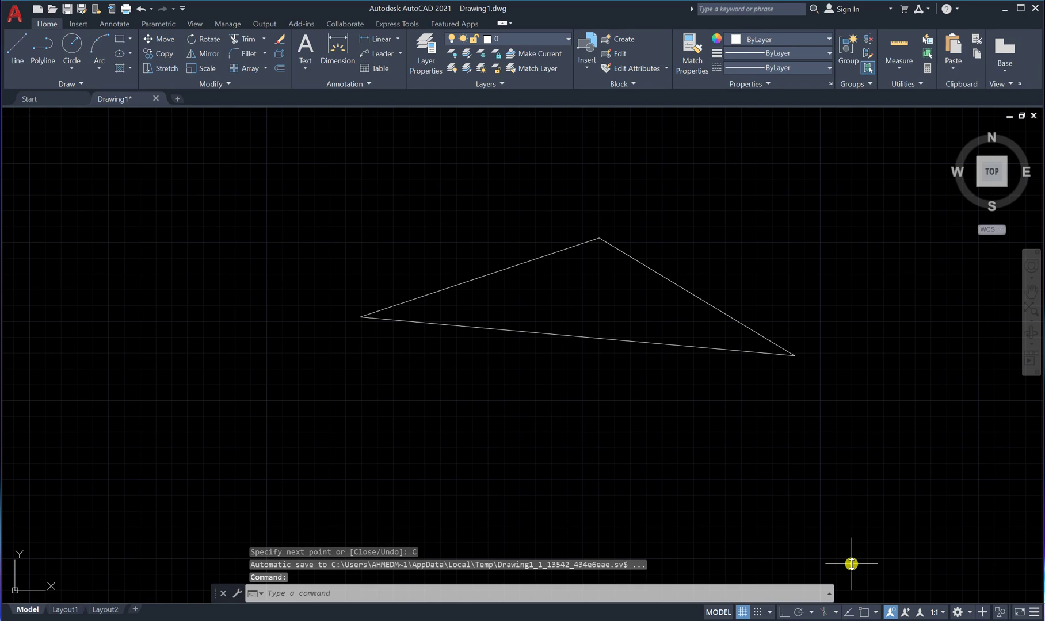
Delete all three sides of the triangle
left_click(817, 180)
left_click(367, 414)
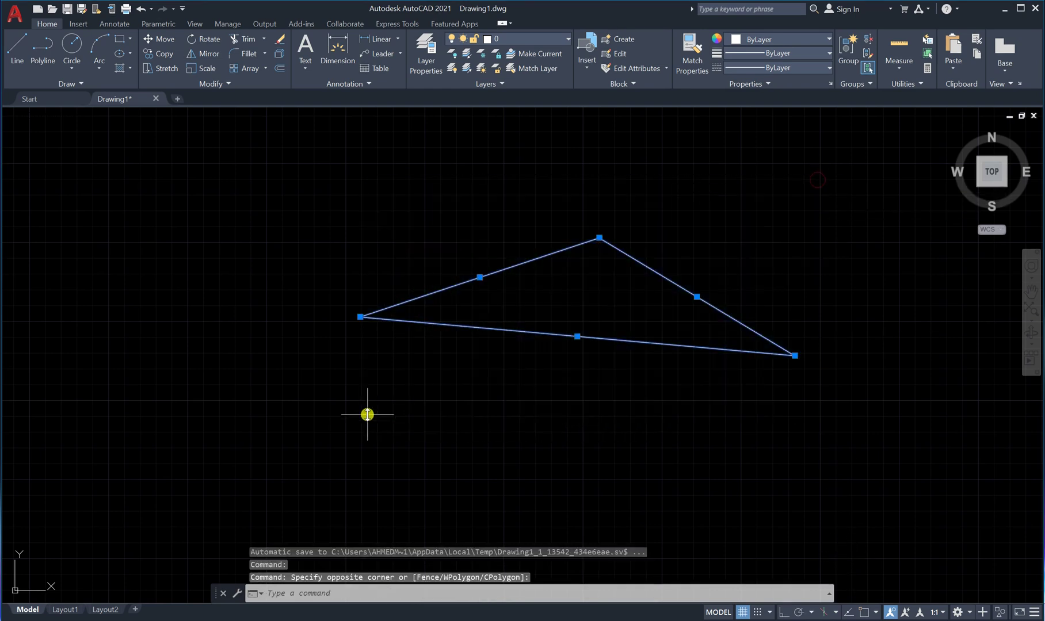
key("Delete")
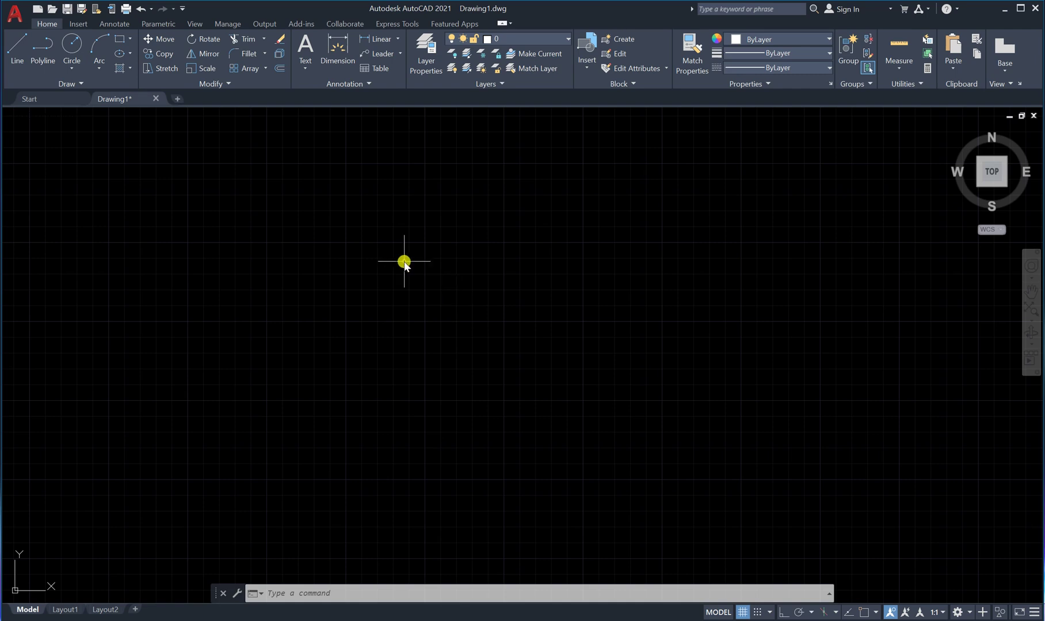
type("in")
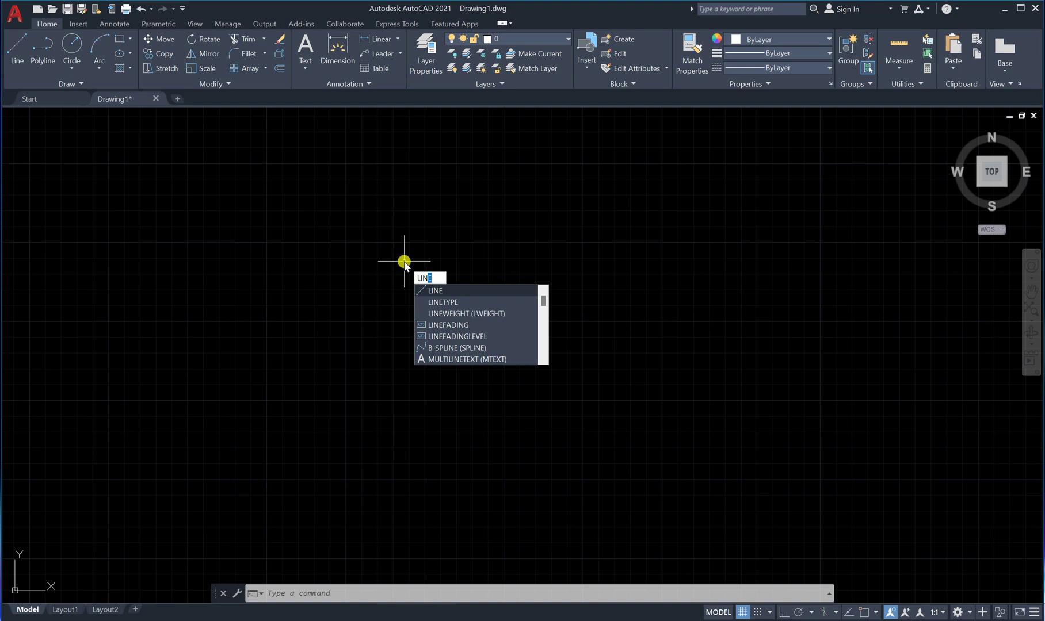
key("Return")
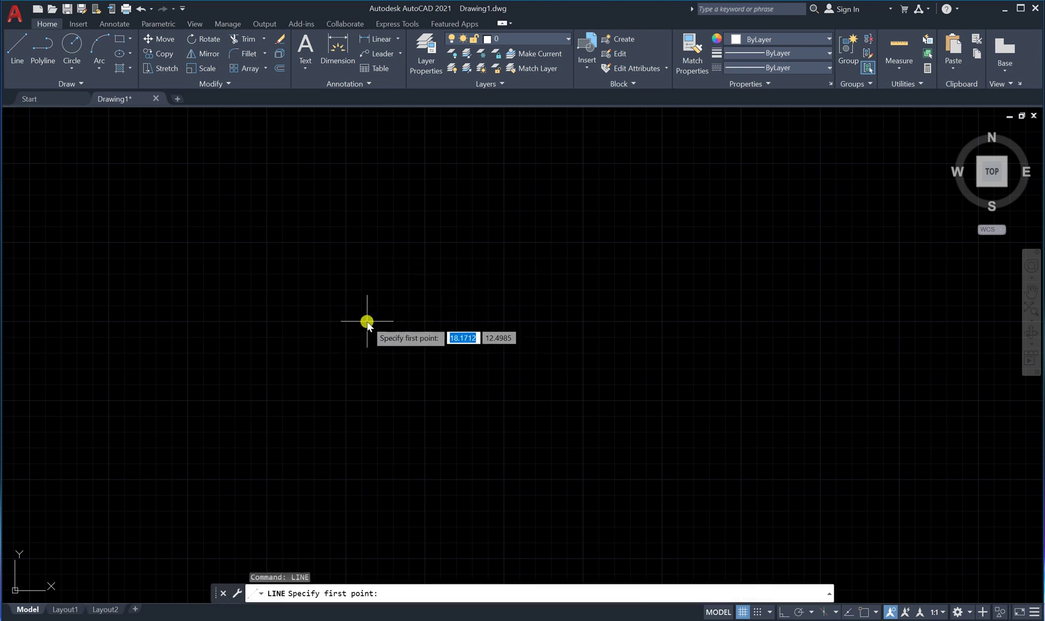
key("Escape")
Draw a single line 10 units long, rising to the right at about 14° in the middle of the drawing area
key("Return")
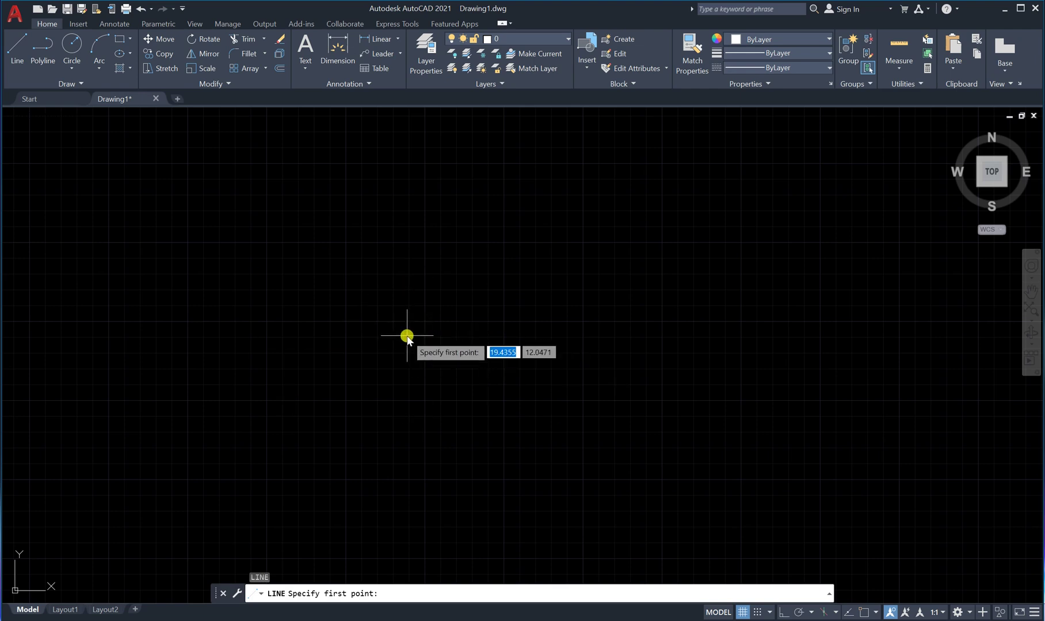
left_click(407, 338)
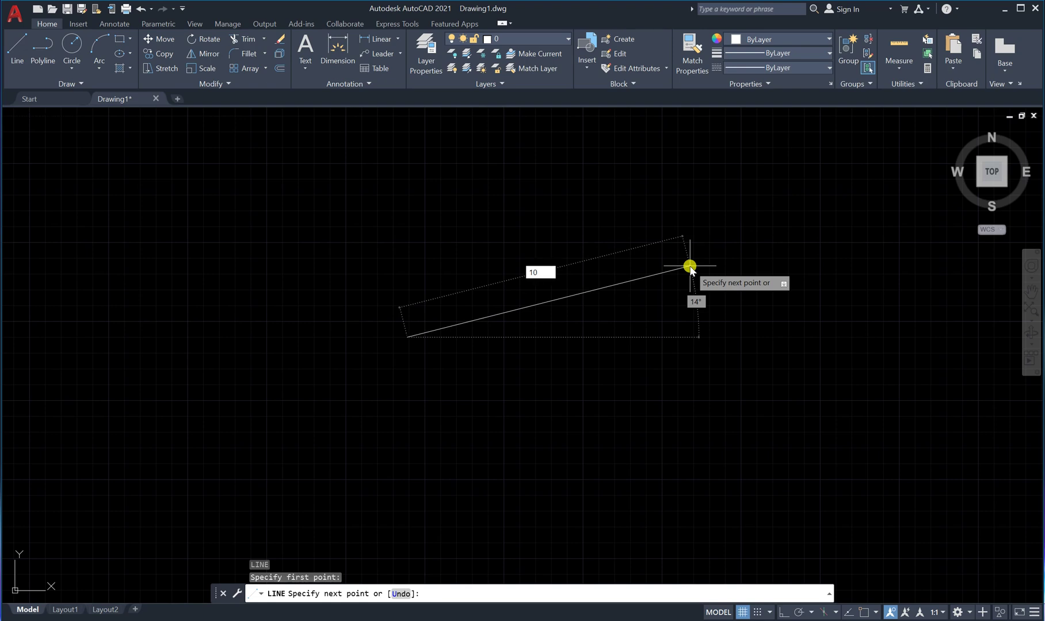
key("Return")
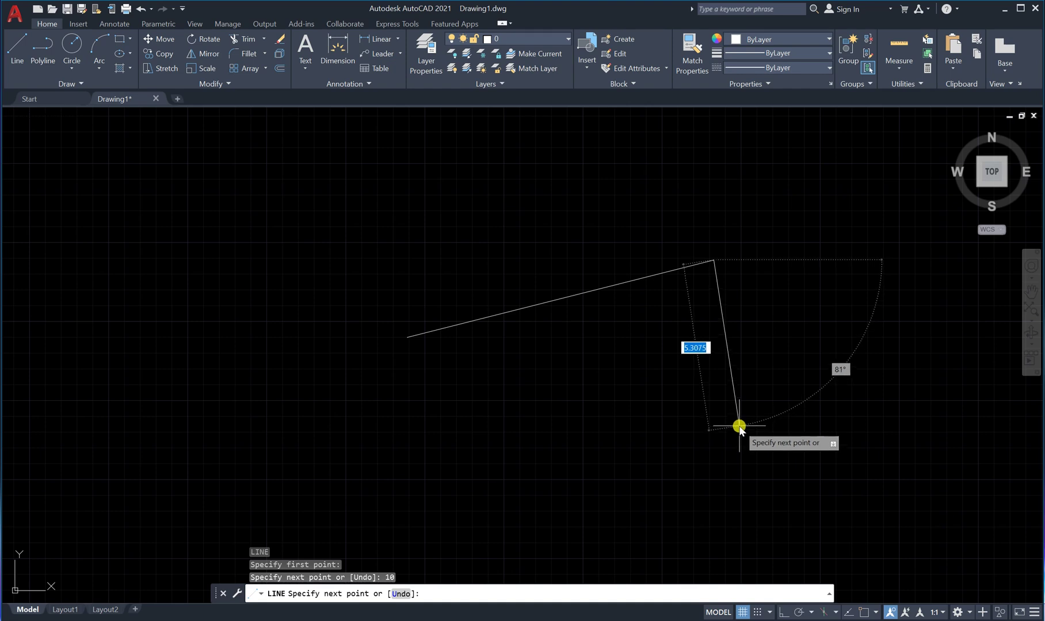
key("Escape")
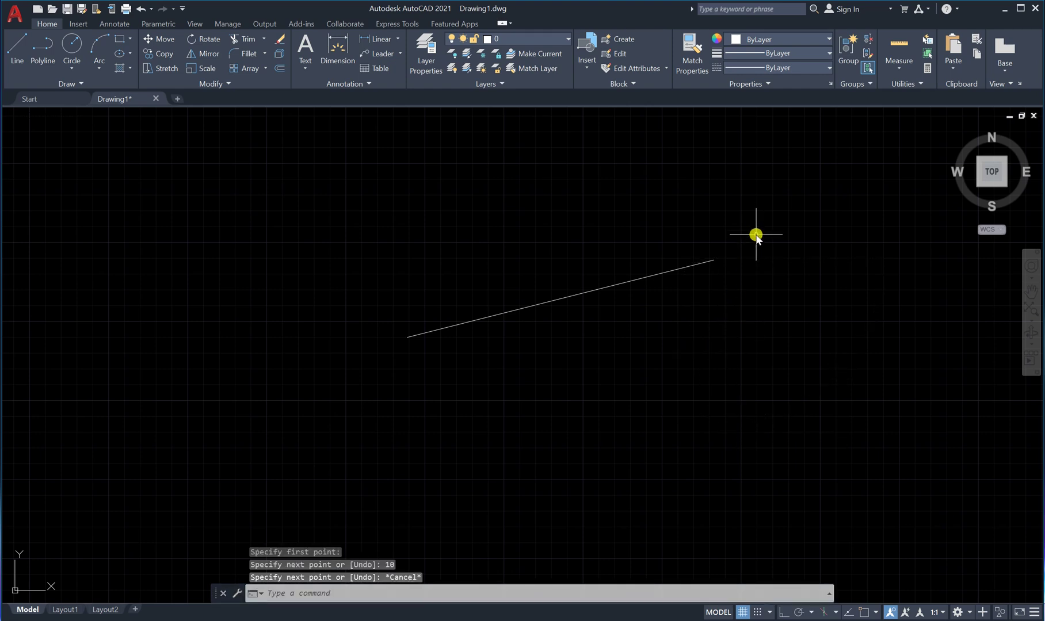
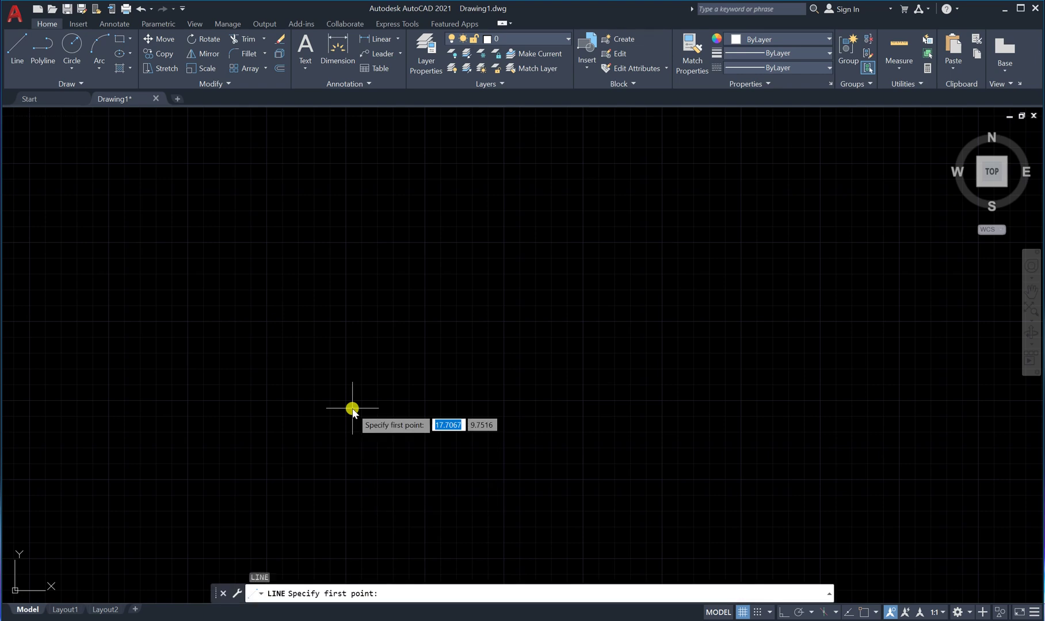
Draw a single line 10 units long at a 15° angle, rising to the right in the middle of the drawing area
left_click(326, 365)
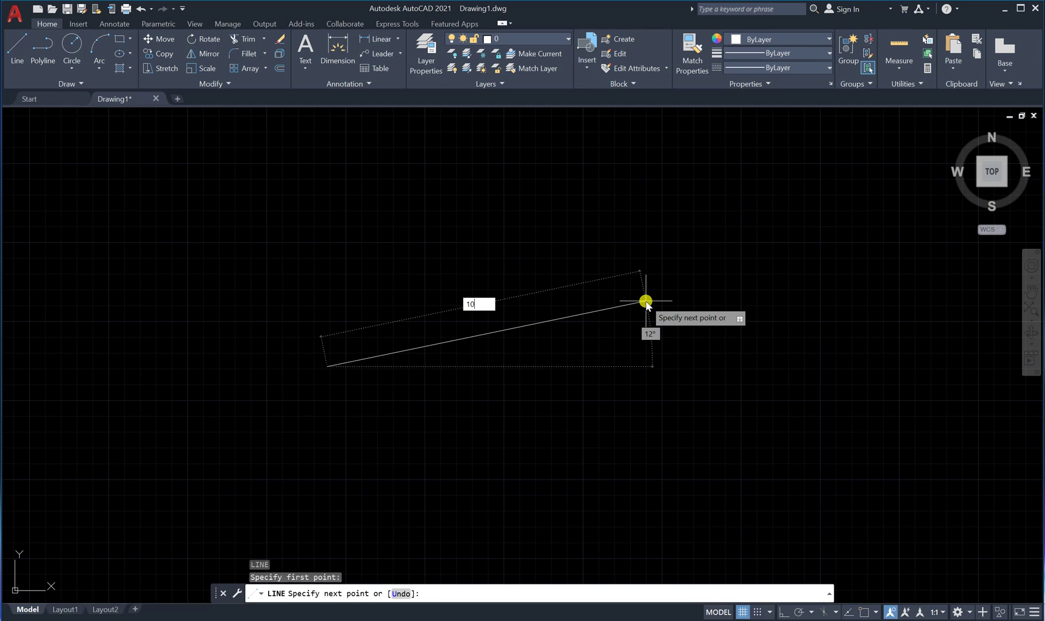
key("Tab")
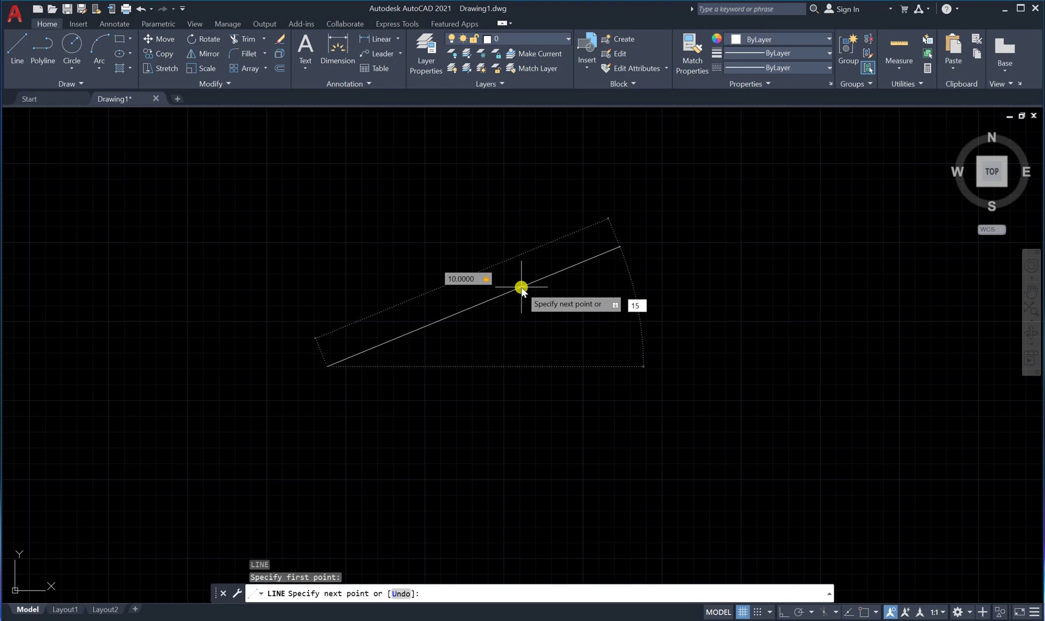
key("Return")
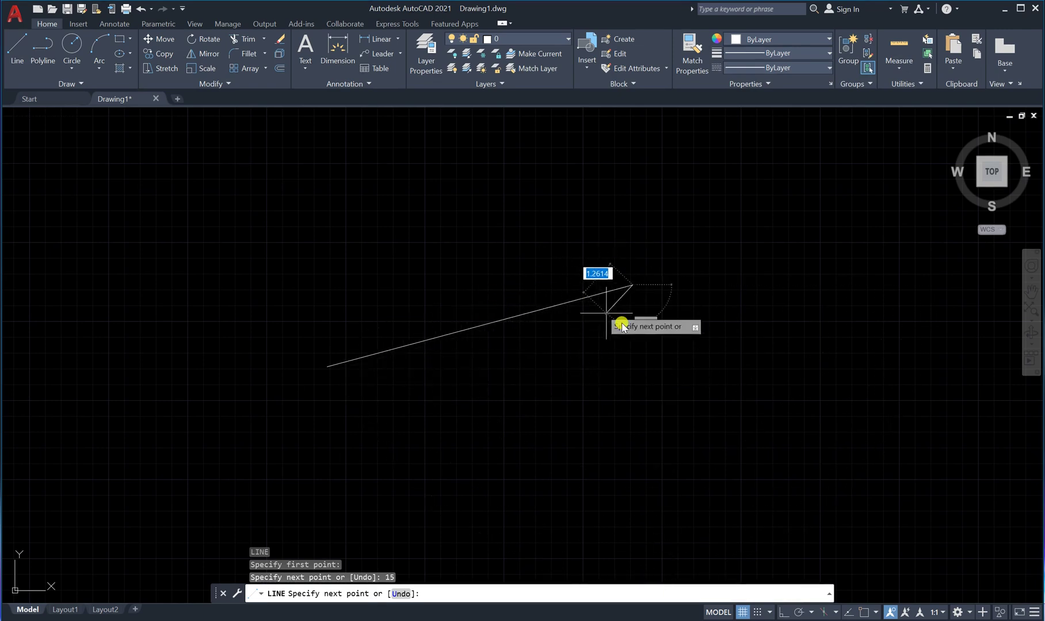
key("Escape")
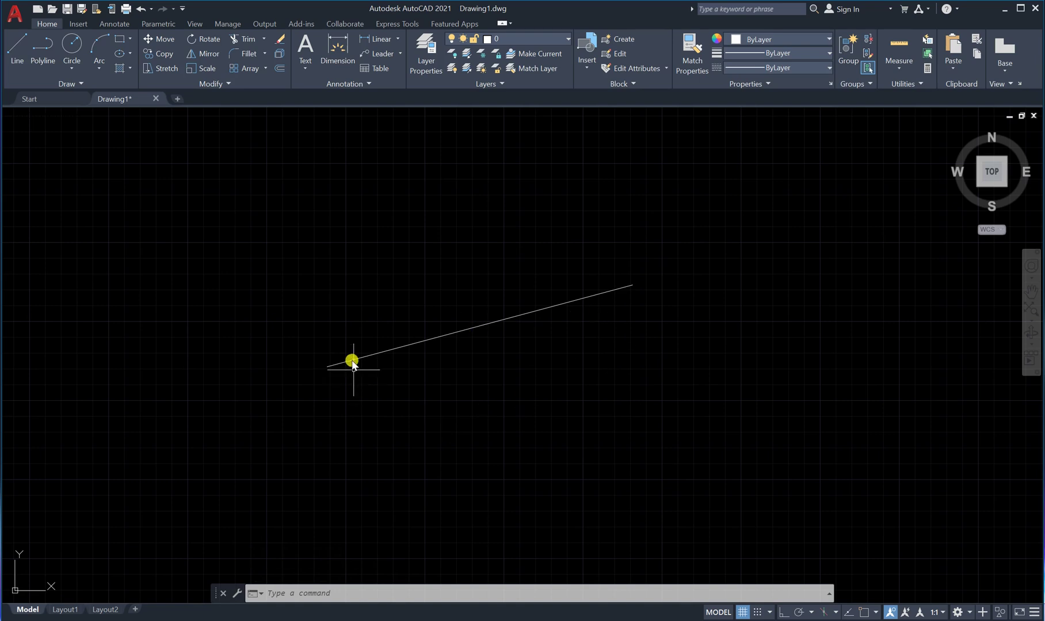
Delete the slanted 10-unit line using a crossing selection around it
left_click(648, 256)
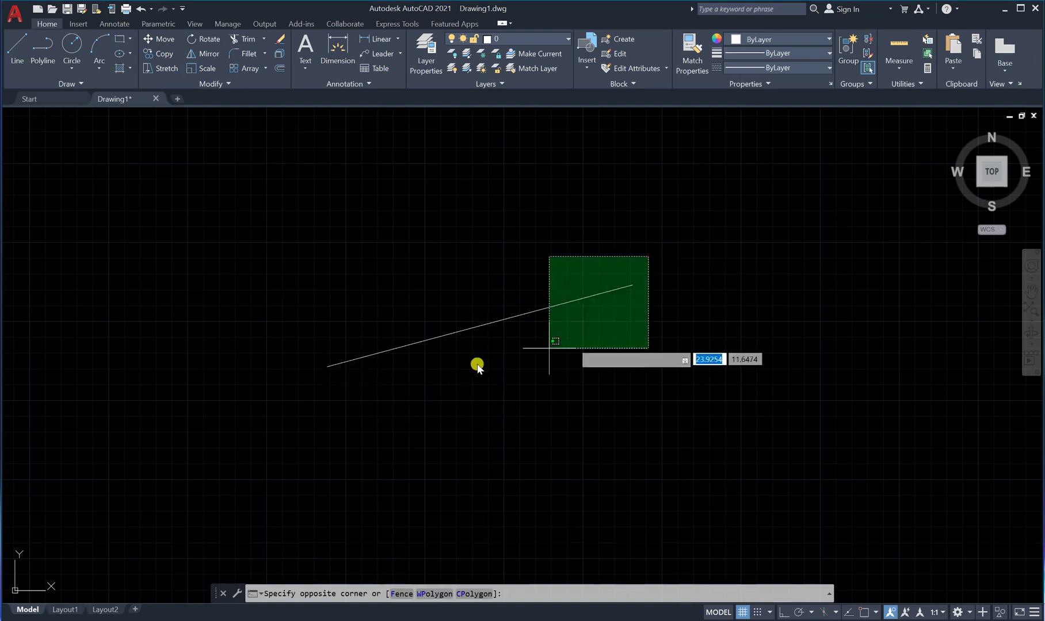
left_click(239, 402)
key("Delete")
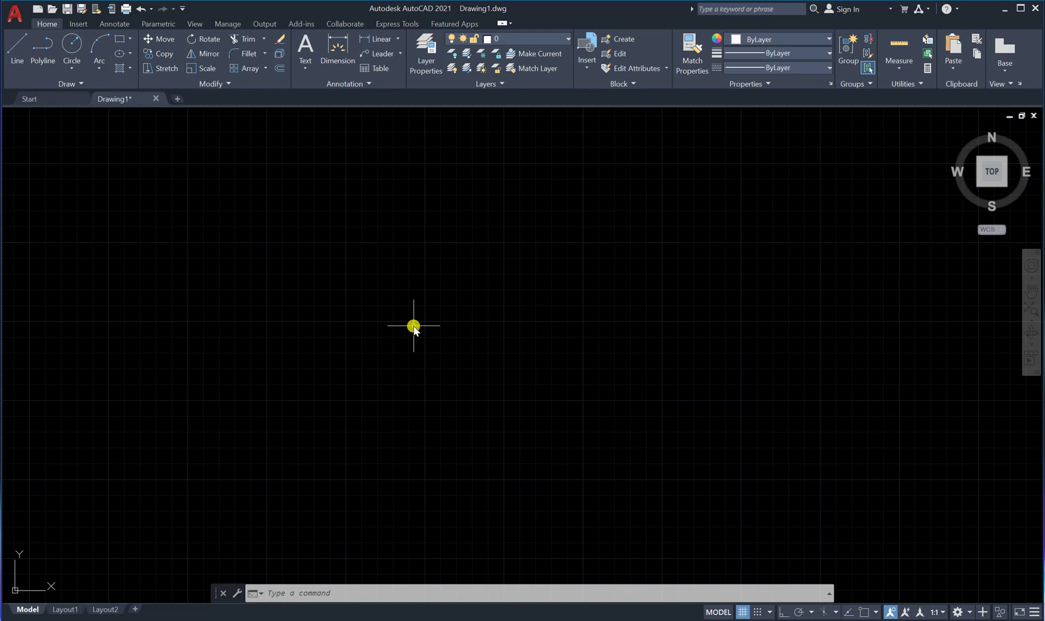
Draw two connected lines freehand: a nearly horizontal one to the right, and a nearly vertical one about 6 units up from its end
type("ify ")
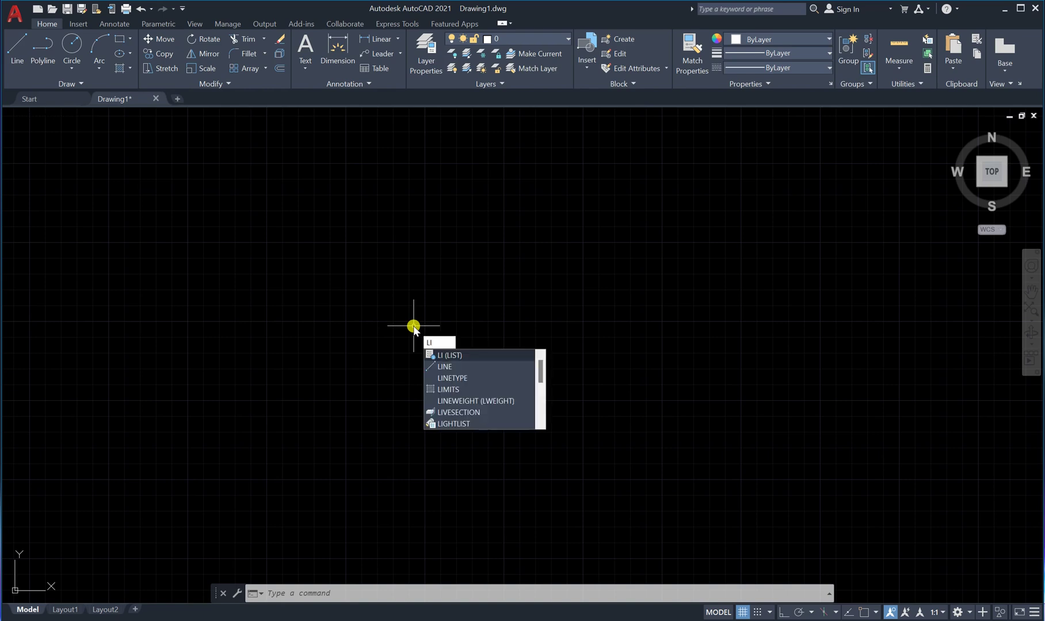
type("ne")
key("Return")
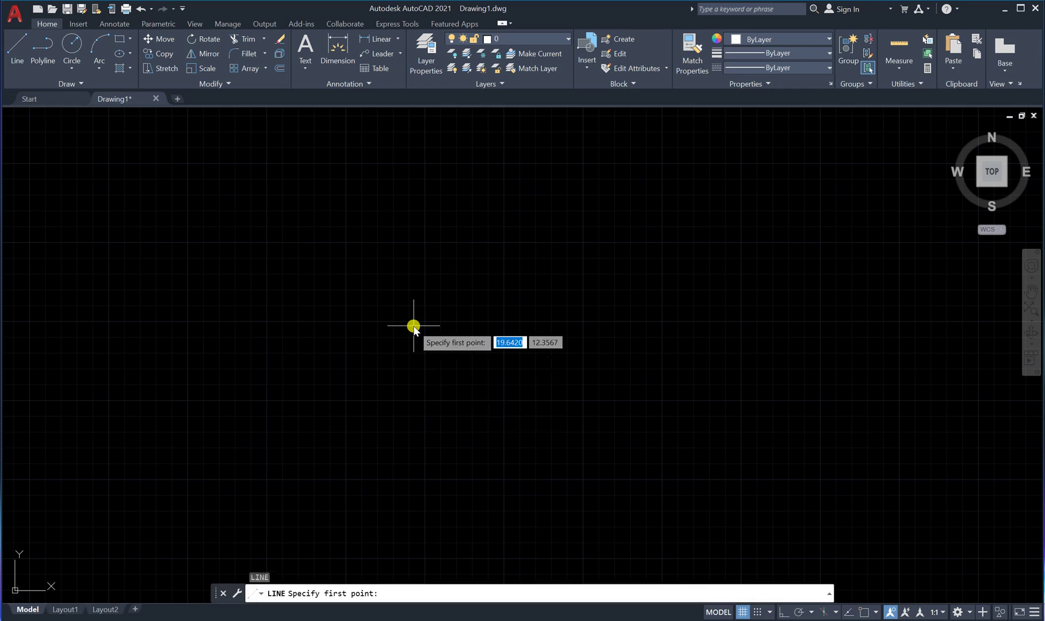
left_click(314, 370)
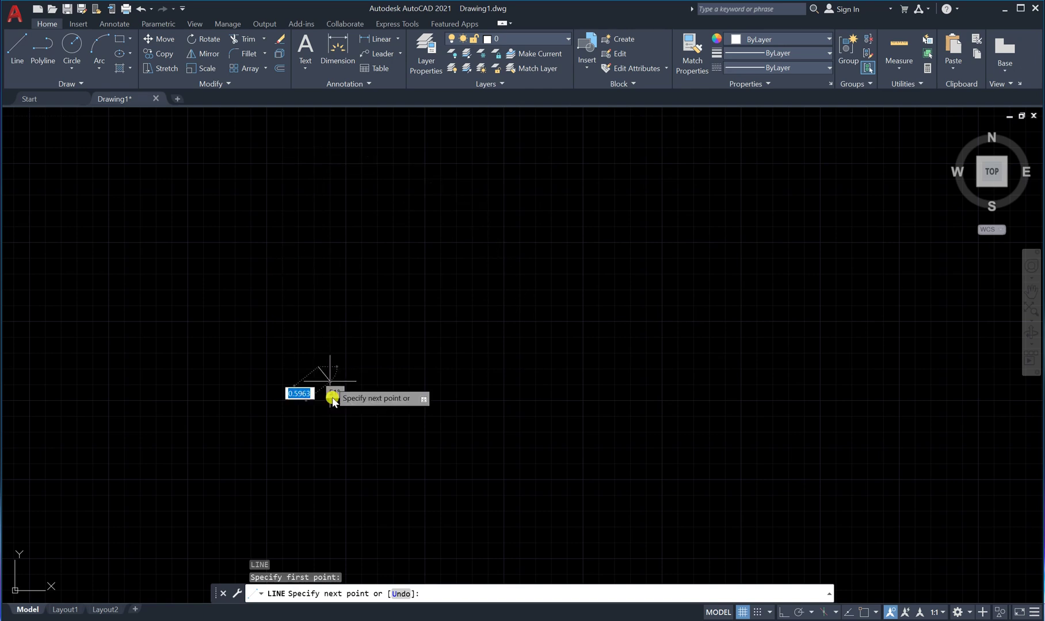
scroll(652, 386, "up", 2)
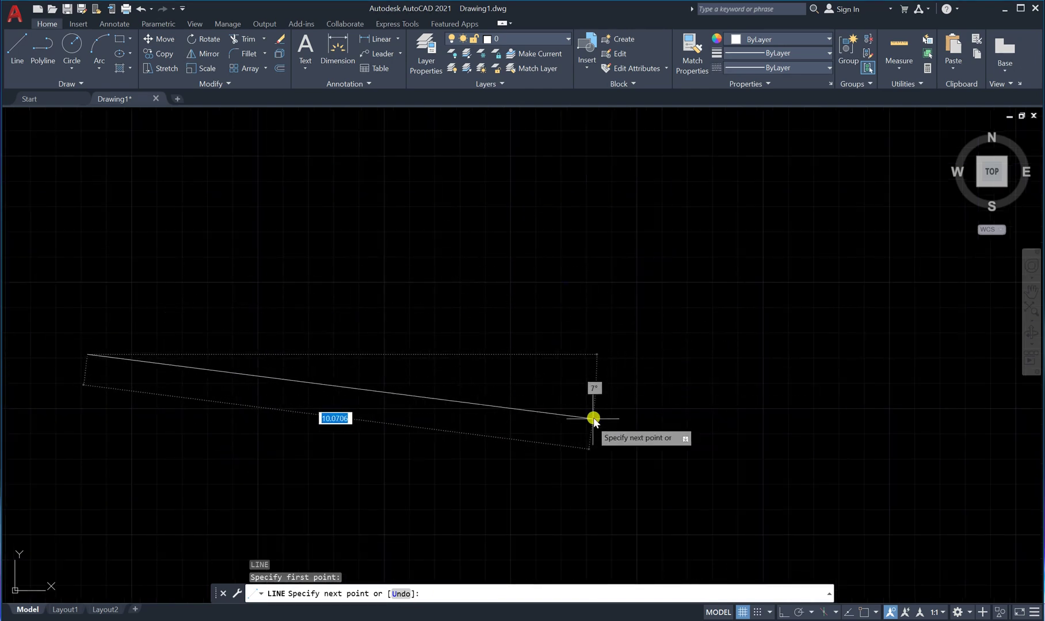
scroll(590, 411, "down", 2)
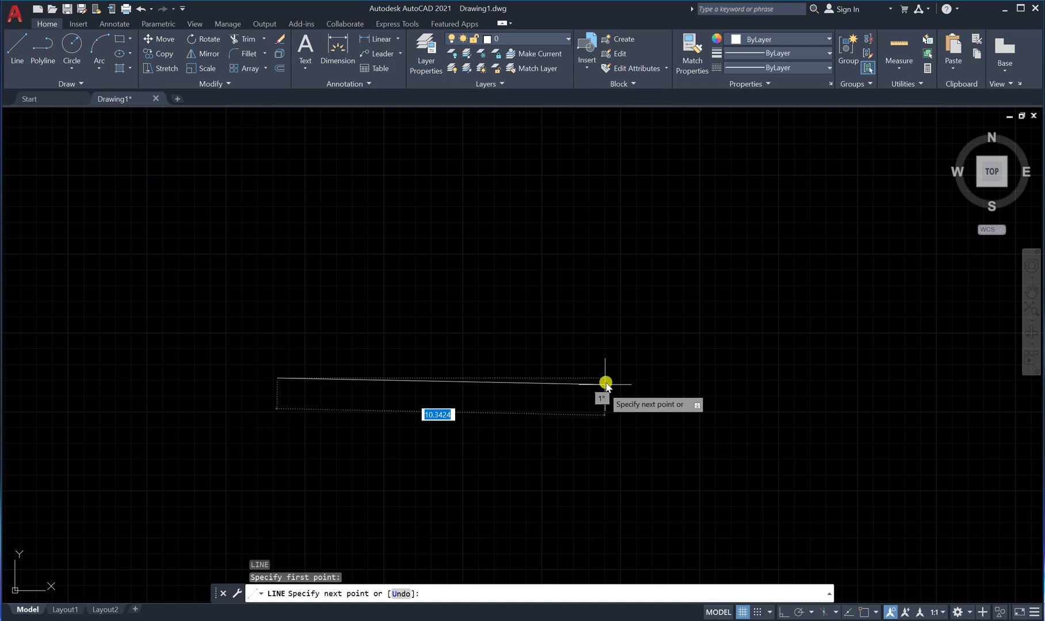
left_click(681, 381)
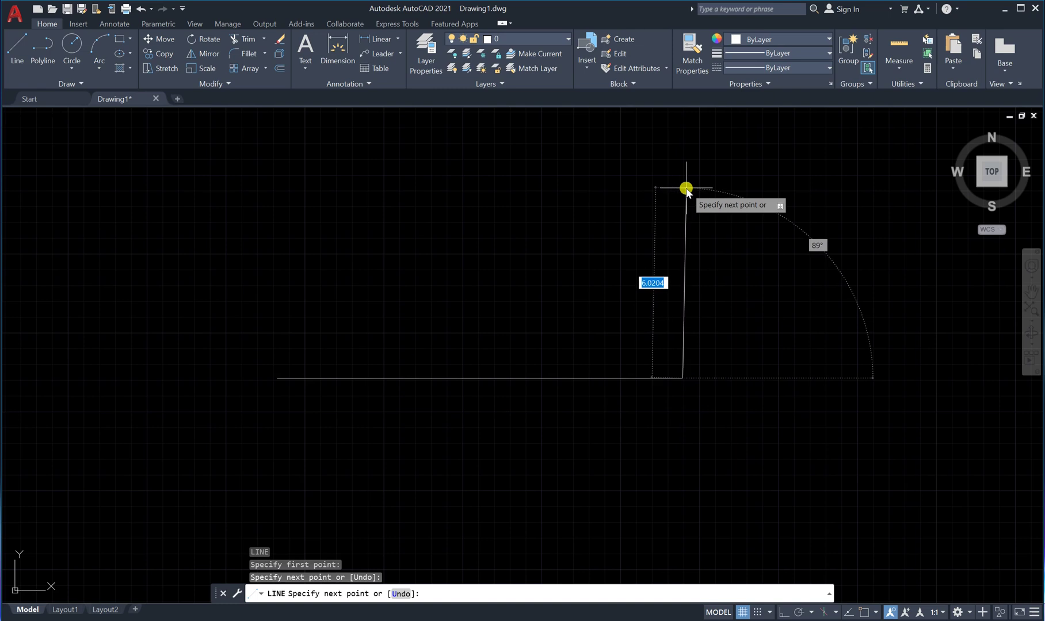
left_click(684, 190)
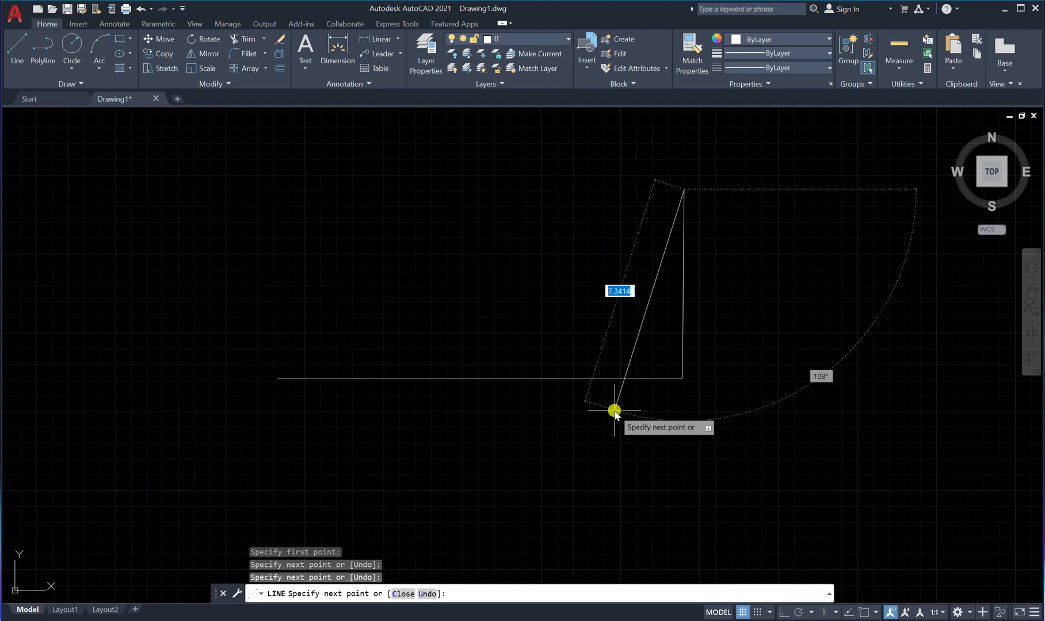
key("Escape")
Delete both connected lines using a crossing selection
left_click(725, 174)
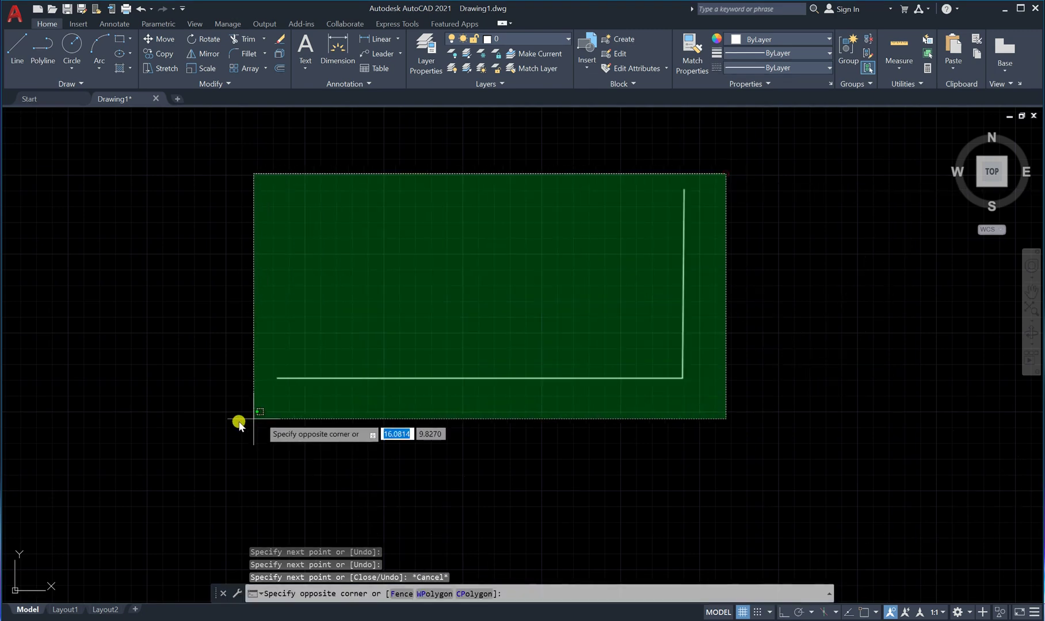
left_click(235, 423)
key("Delete")
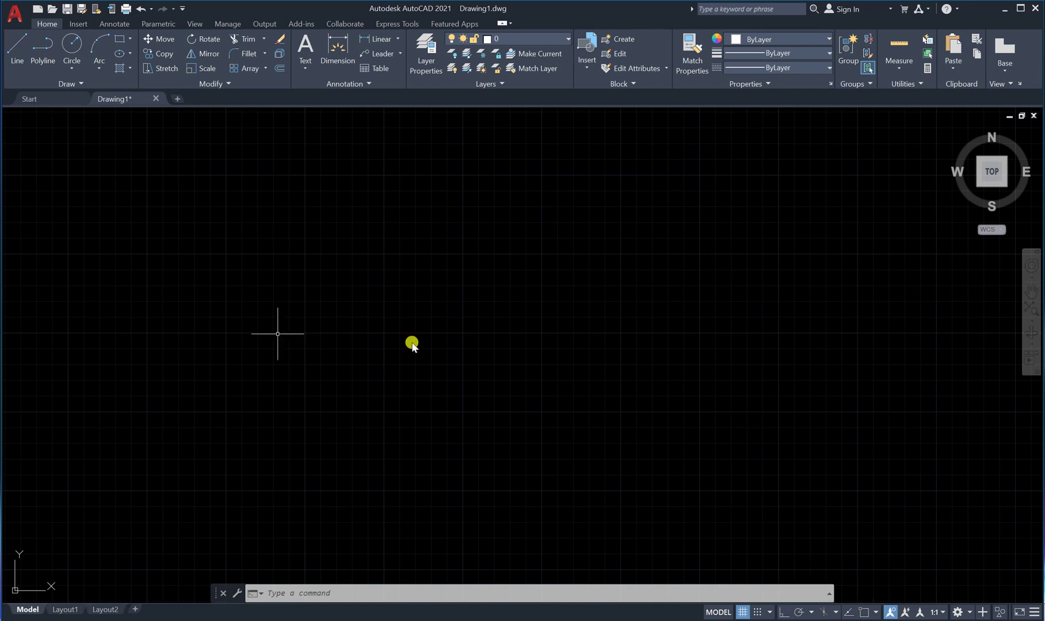
Turn on Ortho mode and draw a rectangle of four connected lines, going counterclockwise from its lower-left corner
left_click(783, 613)
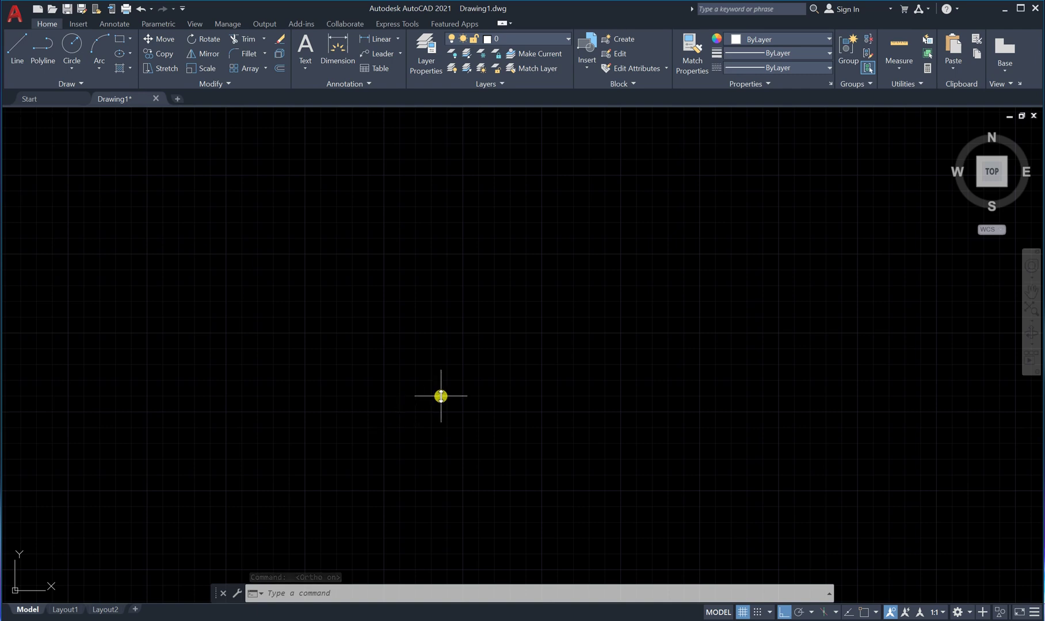
type("l")
key("Return")
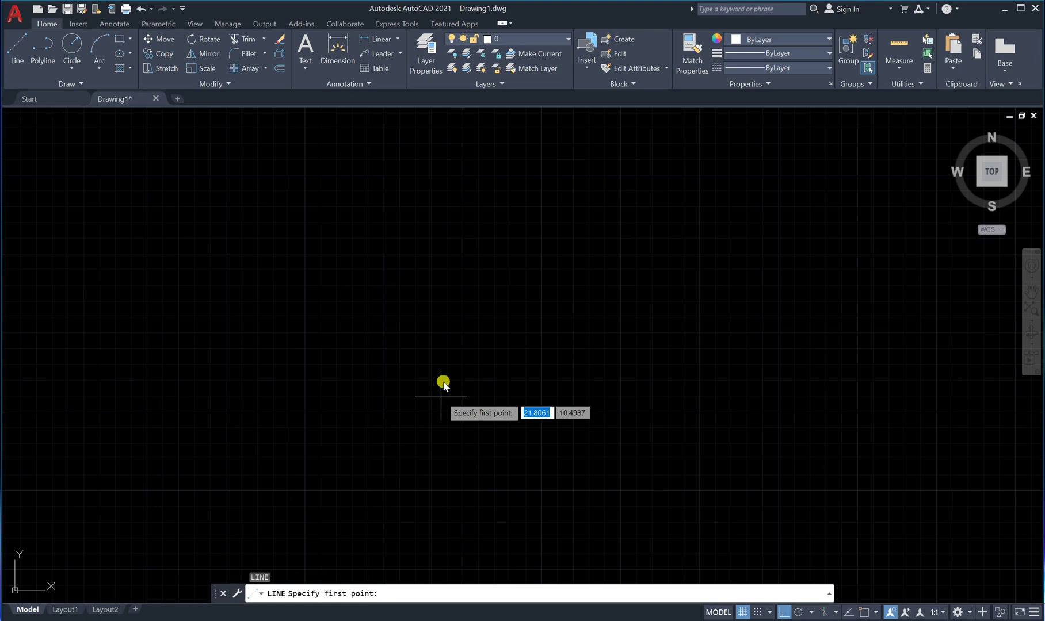
left_click(318, 394)
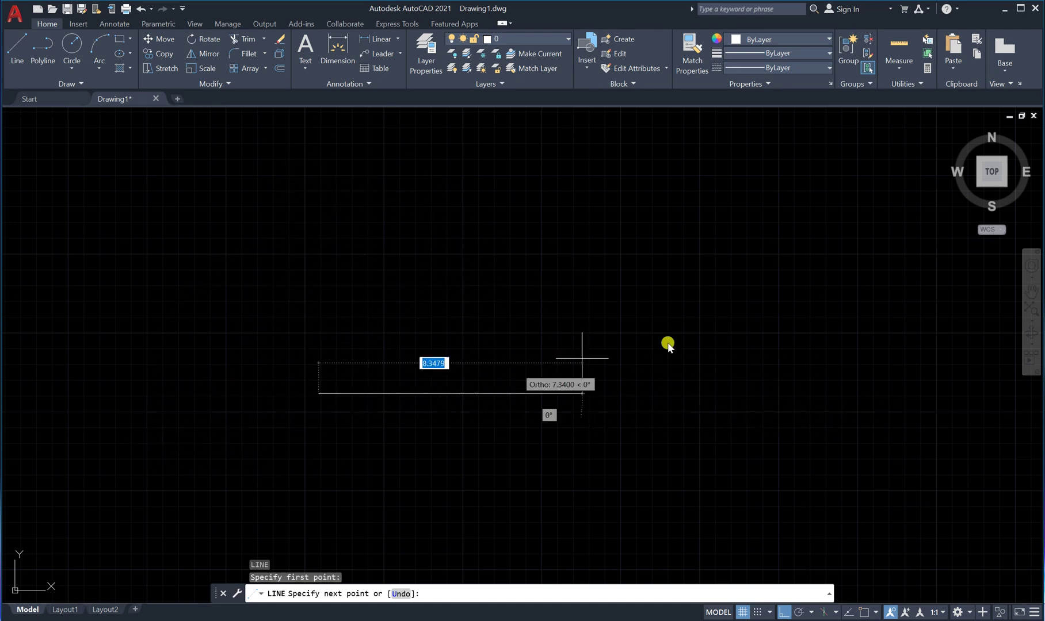
left_click(697, 397)
left_click(673, 176)
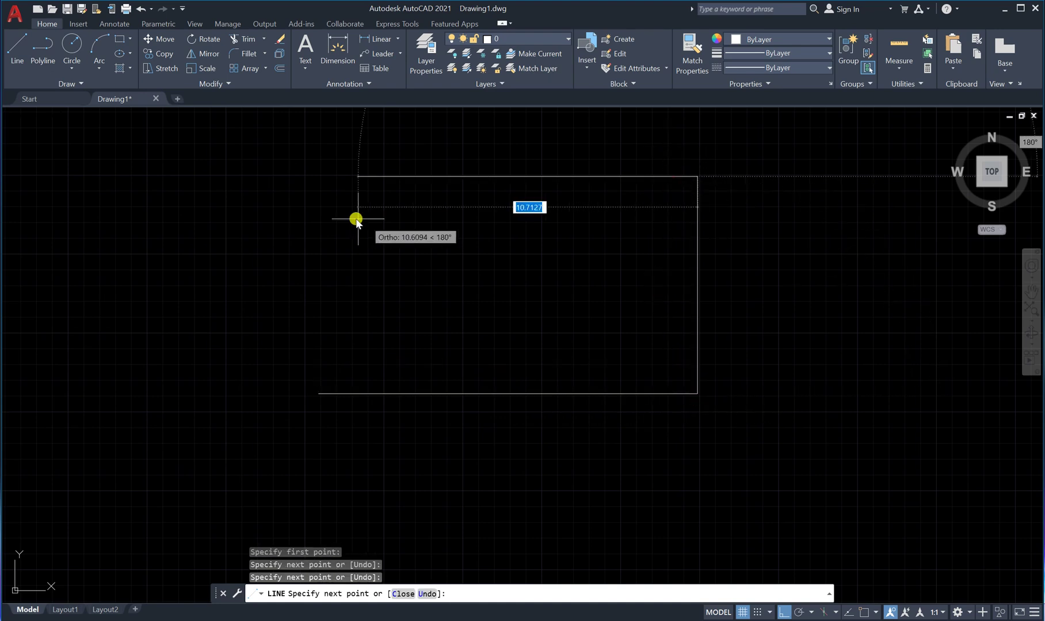
left_click(320, 233)
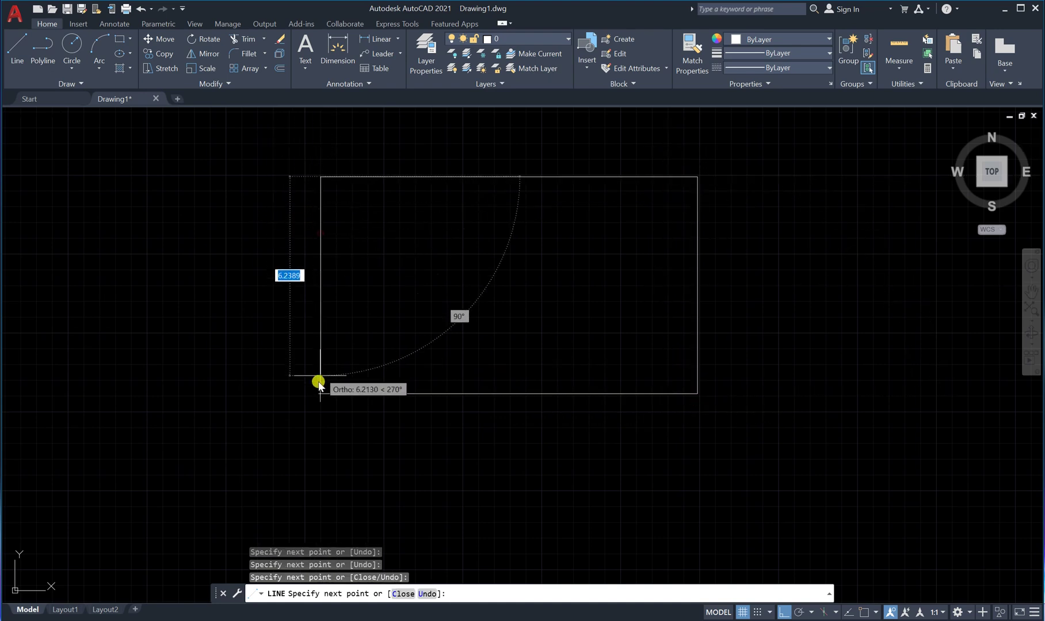
left_click(319, 394)
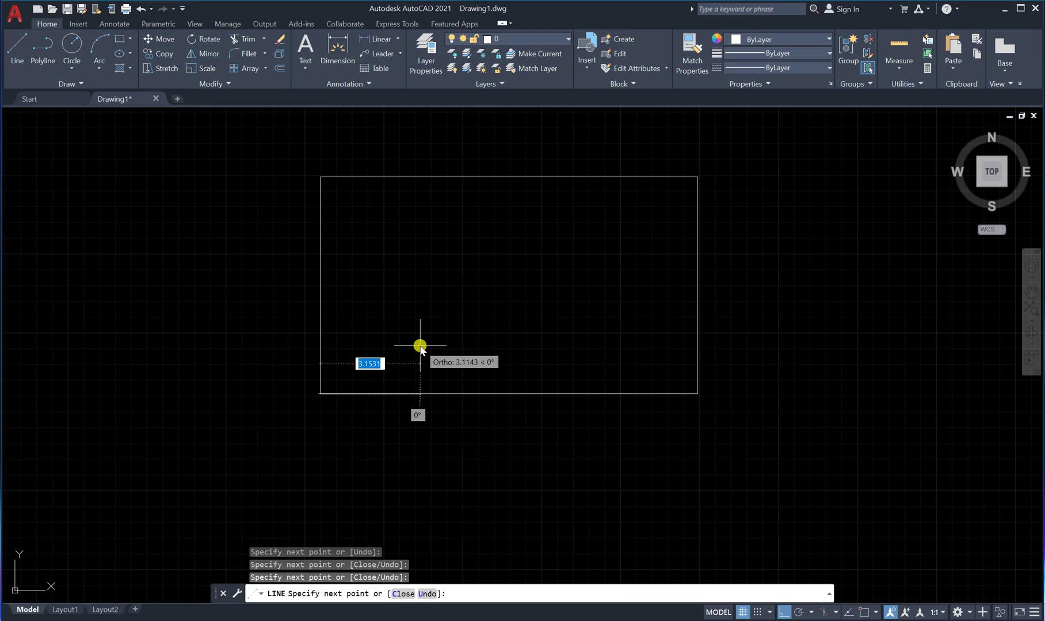
Toggle Ortho mode off, on and off again during the Line command, and end the command without adding a segment
key("F8")
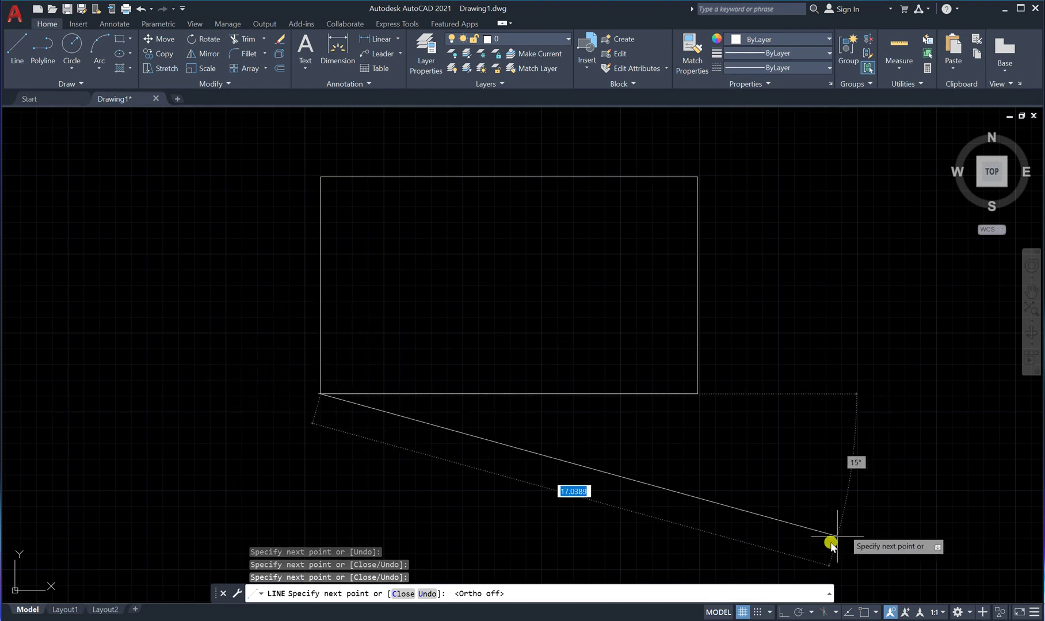
left_click(783, 614)
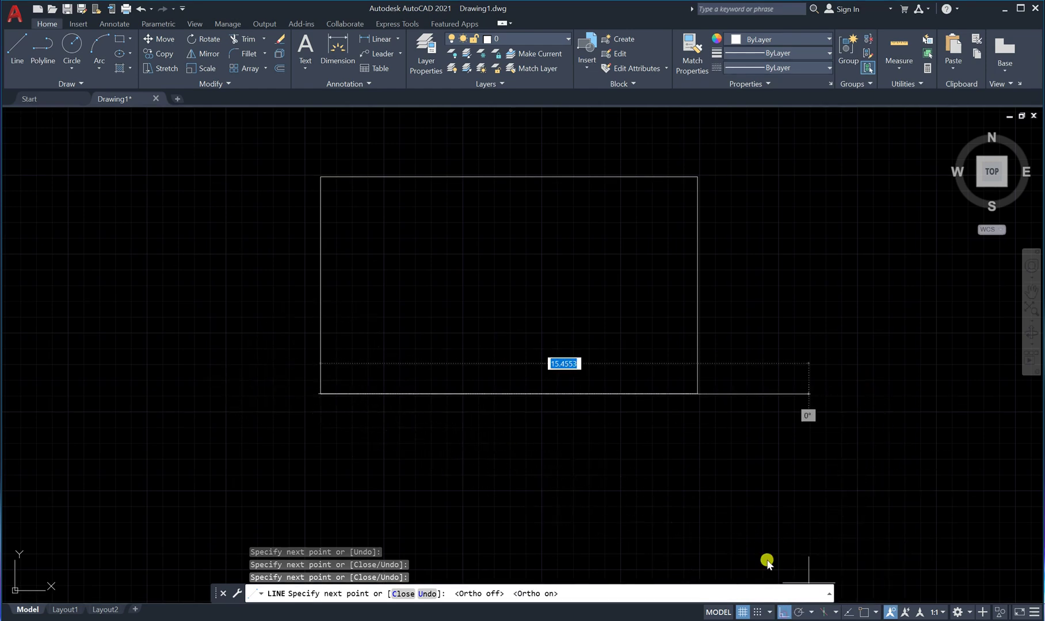
left_click(784, 613)
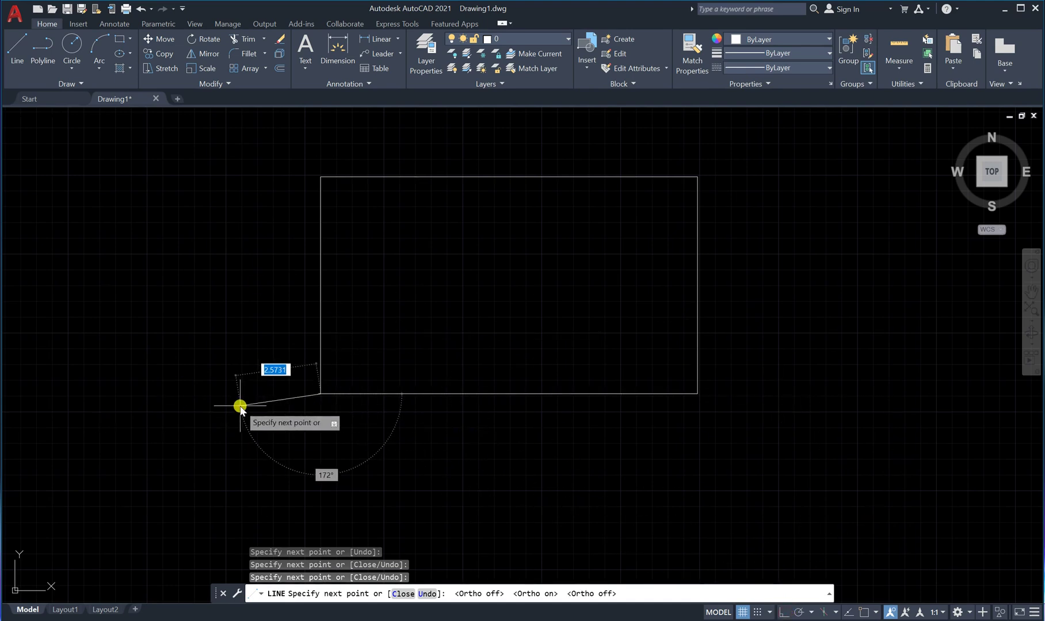
key("Escape")
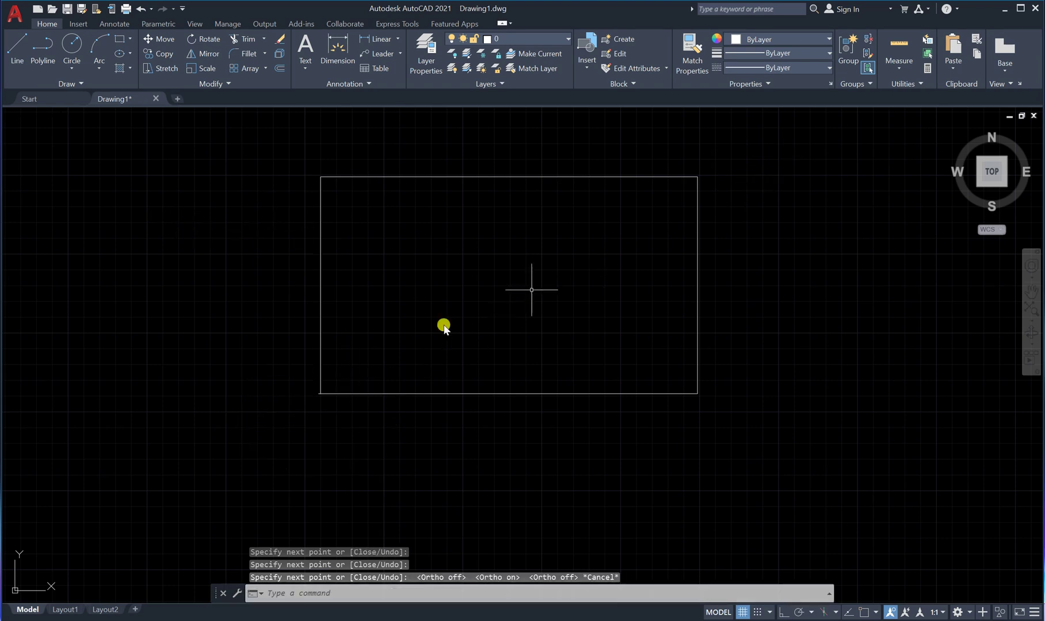
Delete the rectangle's top and two vertical sides, and begin a crossing selection around the remaining bottom line
left_click(759, 166)
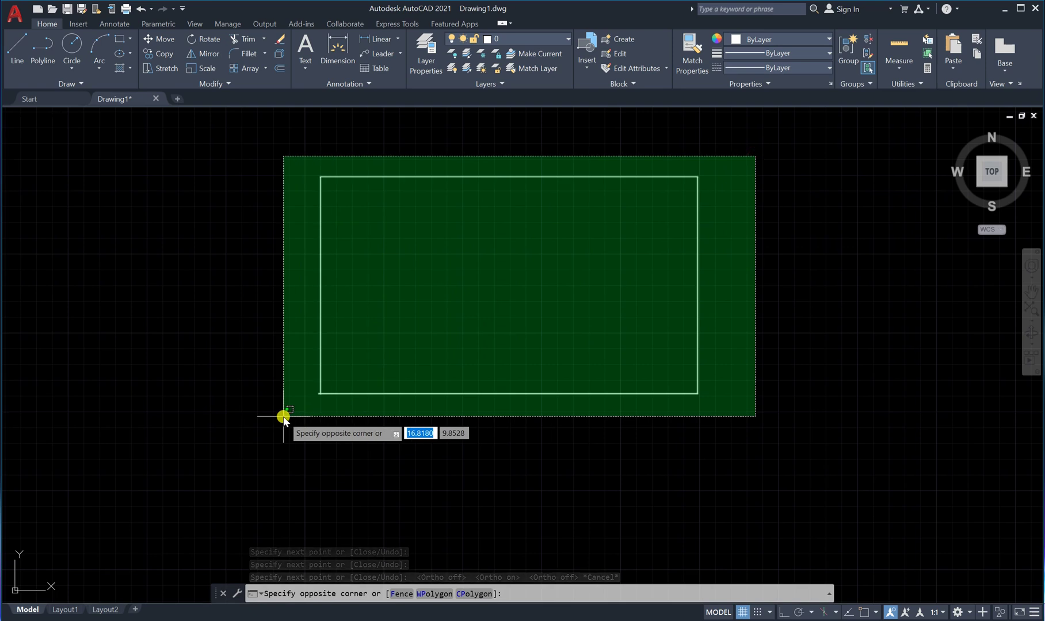
key("BackSpace")
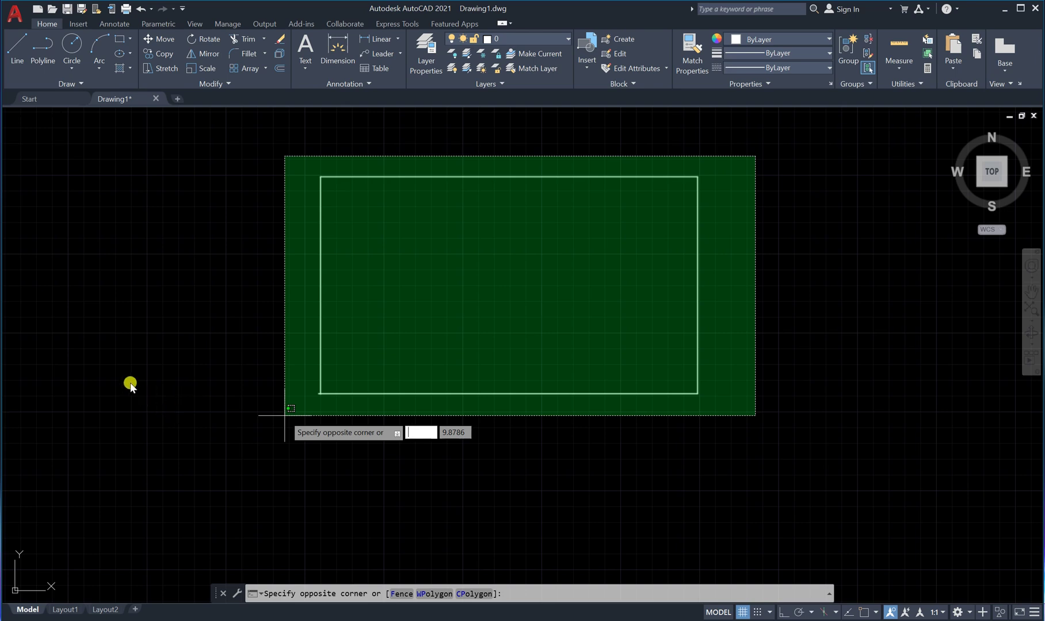
left_click(183, 349)
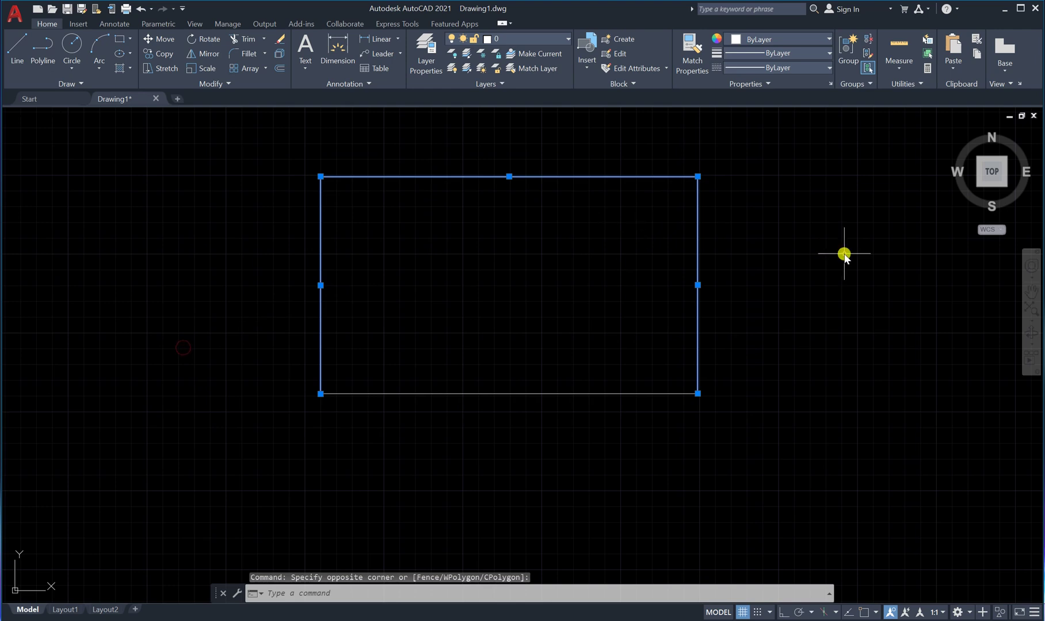
key("Delete")
left_click(804, 299)
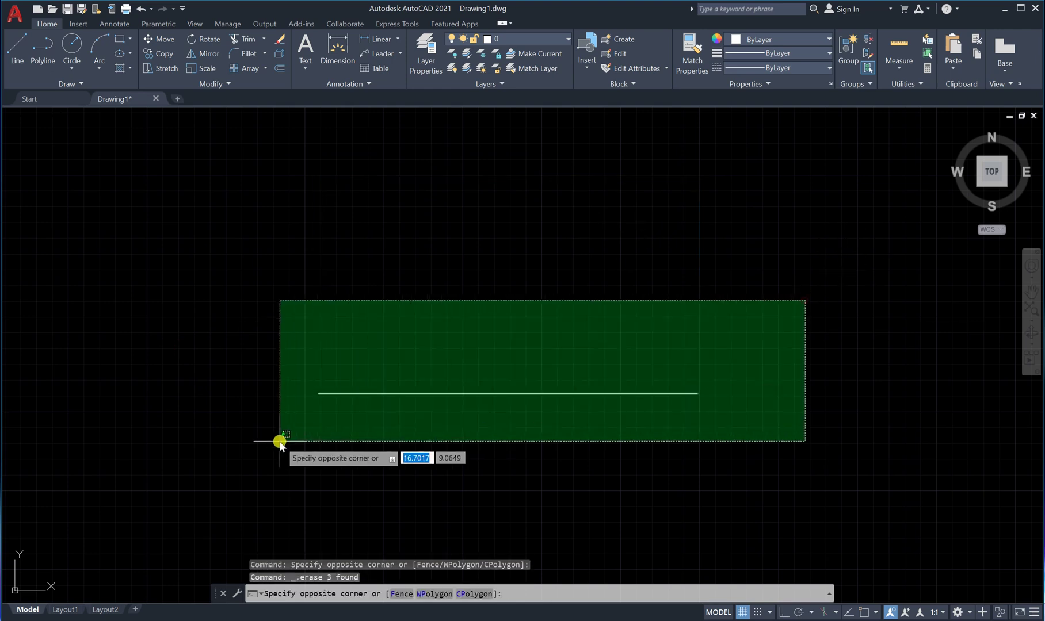